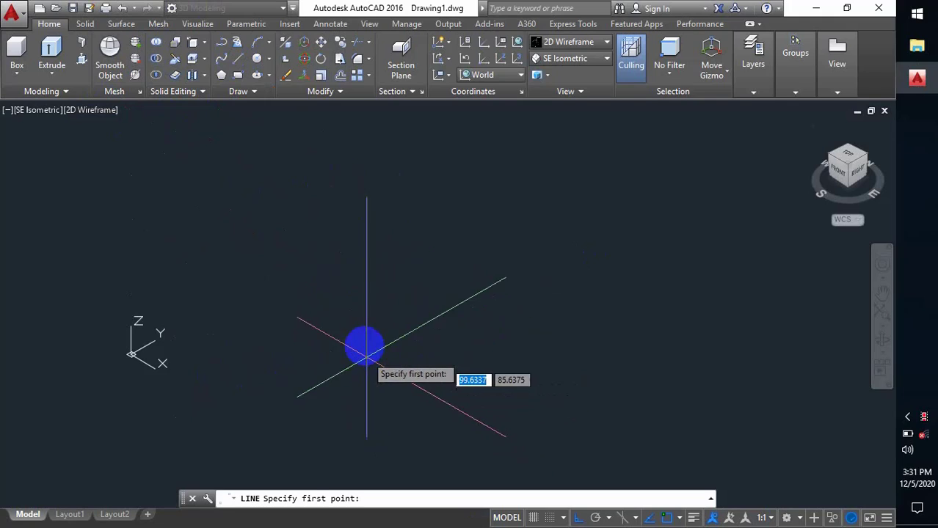
# - Draw a closed 50 by 35 rectangle on the ground plane with four connected lines
pyautogui.click(364, 342)
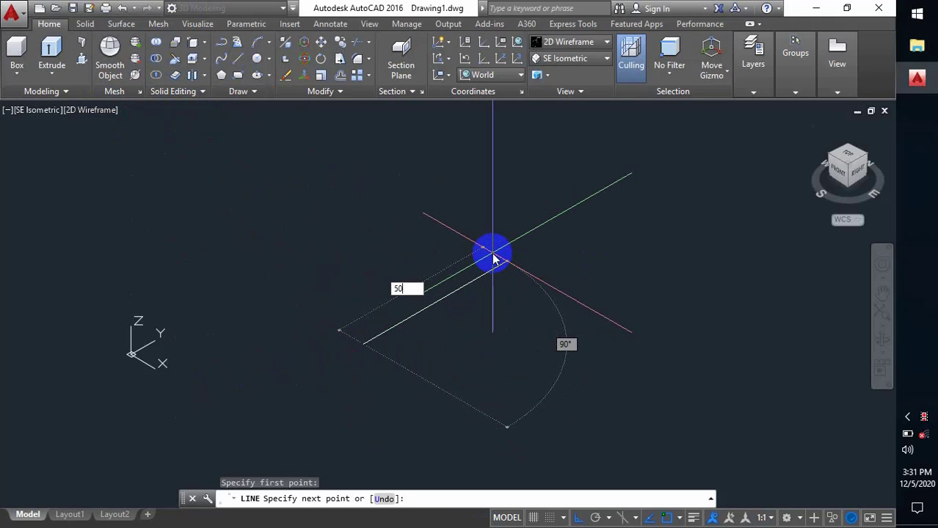
pyautogui.press('Return')
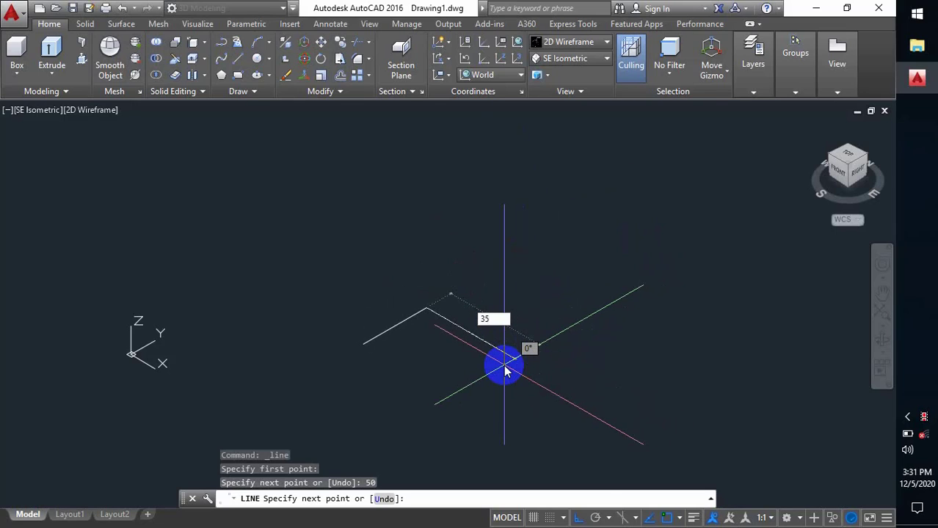
pyautogui.write('35')
pyautogui.press('Return')
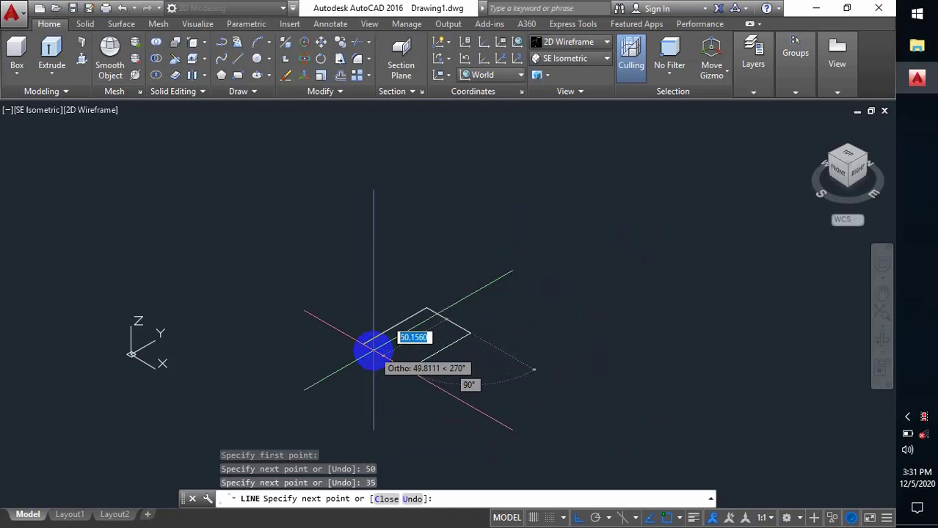
pyautogui.scroll(4, 374, 350)
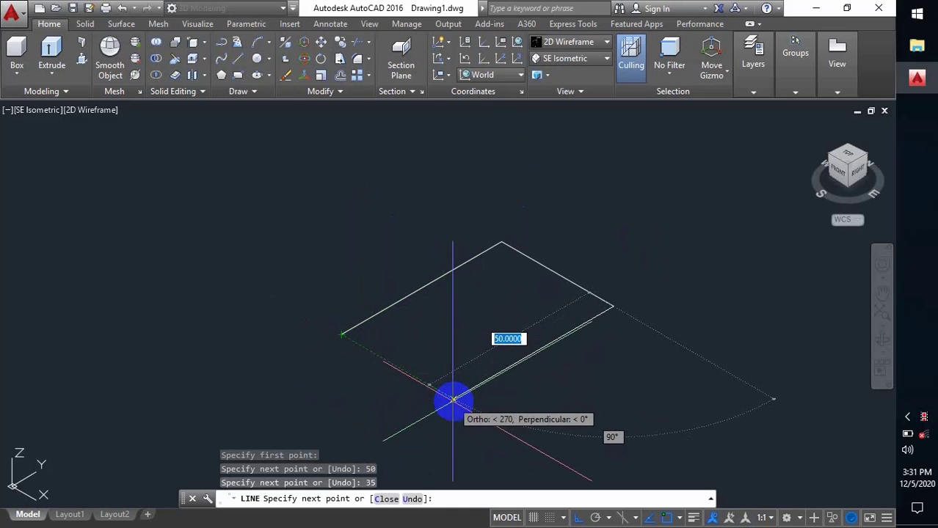
pyautogui.click(452, 397)
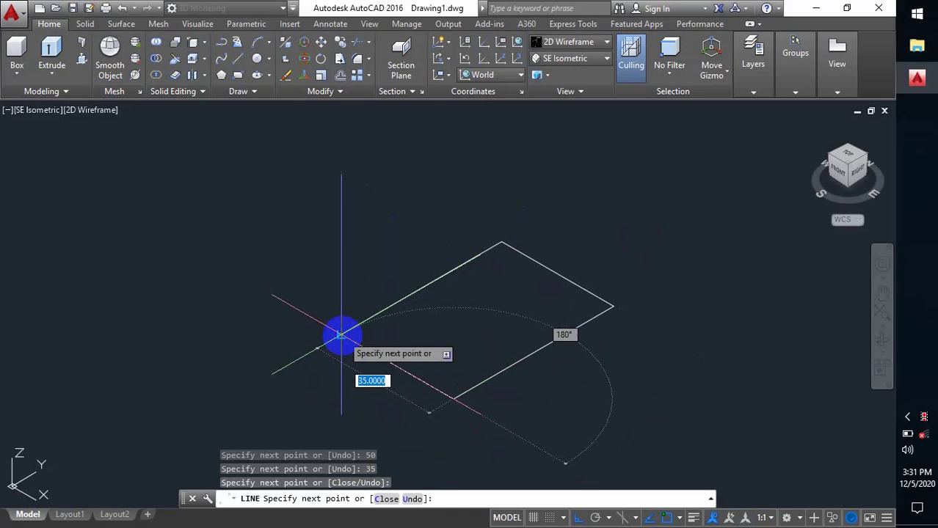
pyautogui.click(342, 333)
pyautogui.press('Escape')
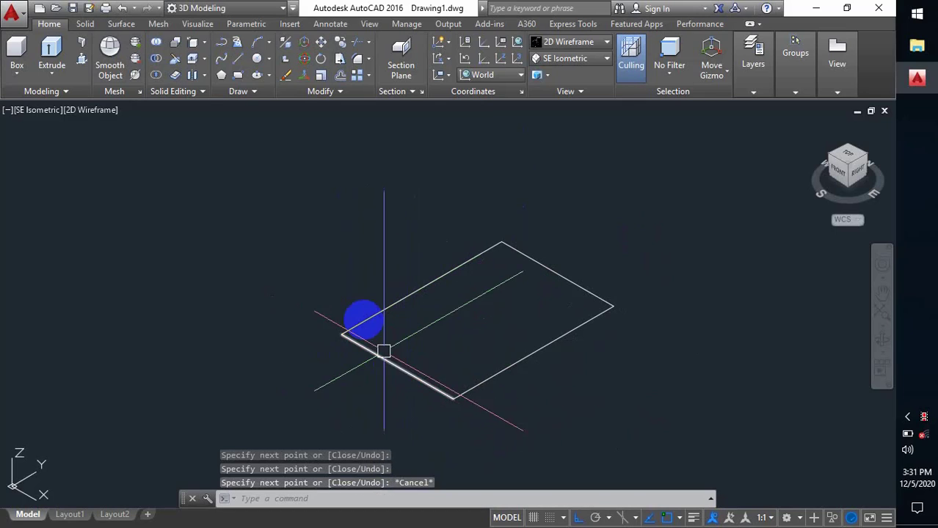
# - Join the four rectangle lines into a single polyline
pyautogui.scroll(-2, 488, 314)
pyautogui.scroll(2, 490, 314)
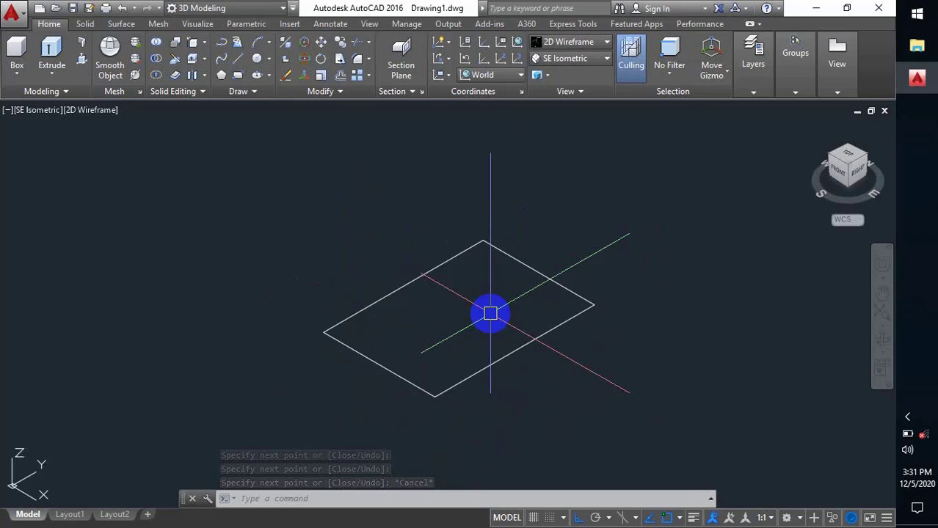
pyautogui.write('j')
pyautogui.press('Return')
pyautogui.click(729, 209)
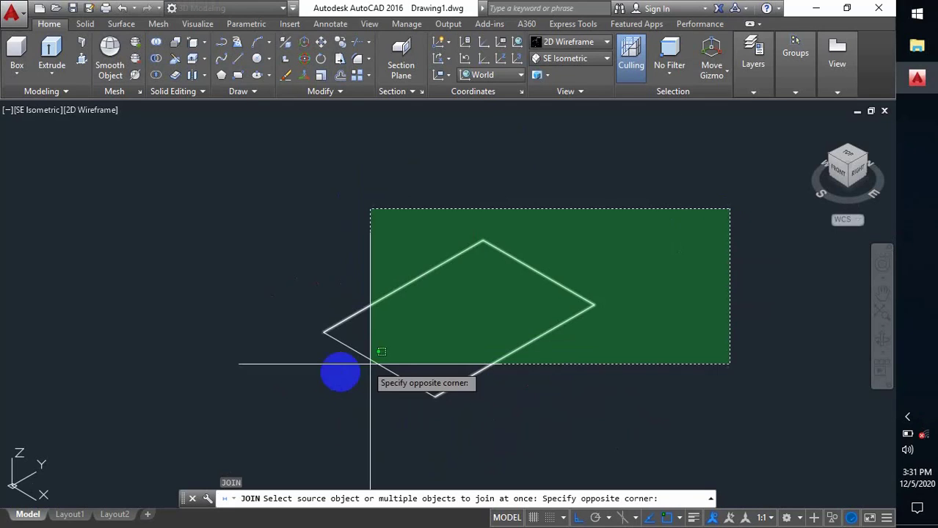
pyautogui.click(305, 429)
pyautogui.press('Return')
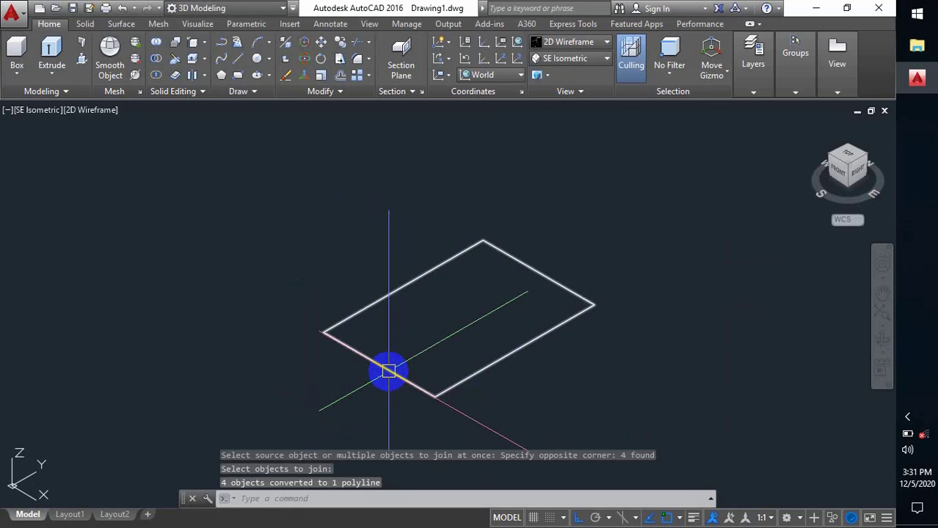
# - Presspull the rectangle upward by 10 to form a solid block
pyautogui.scroll(-2, 431, 322)
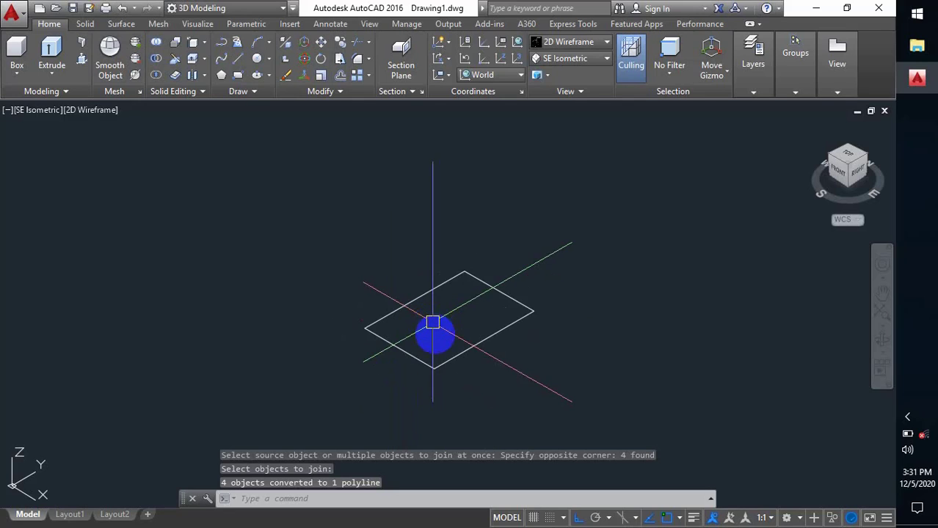
pyautogui.moveTo(437, 330)
pyautogui.mouseDown(button='middle')
pyautogui.moveTo(427, 326)
pyautogui.moveTo(441, 338)
pyautogui.mouseUp(button='middle')
pyautogui.scroll(2, 448, 334)
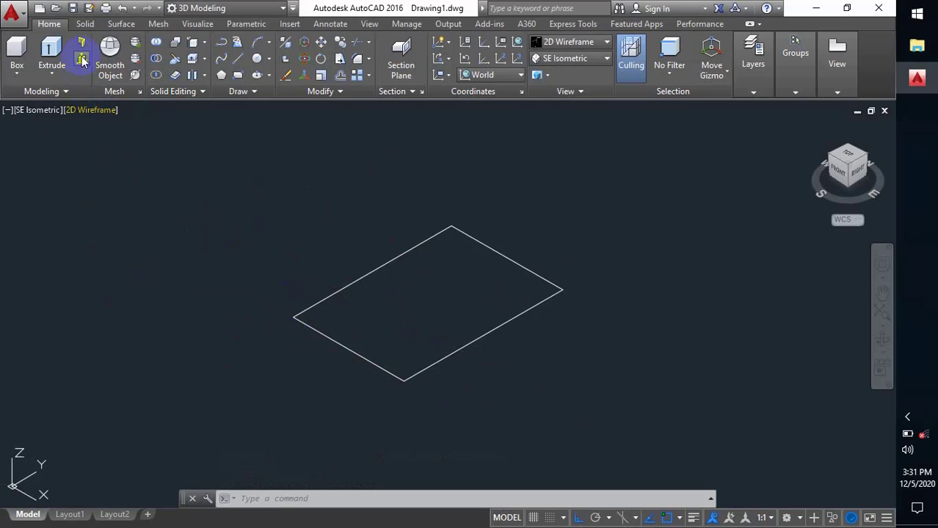
pyautogui.click(345, 349)
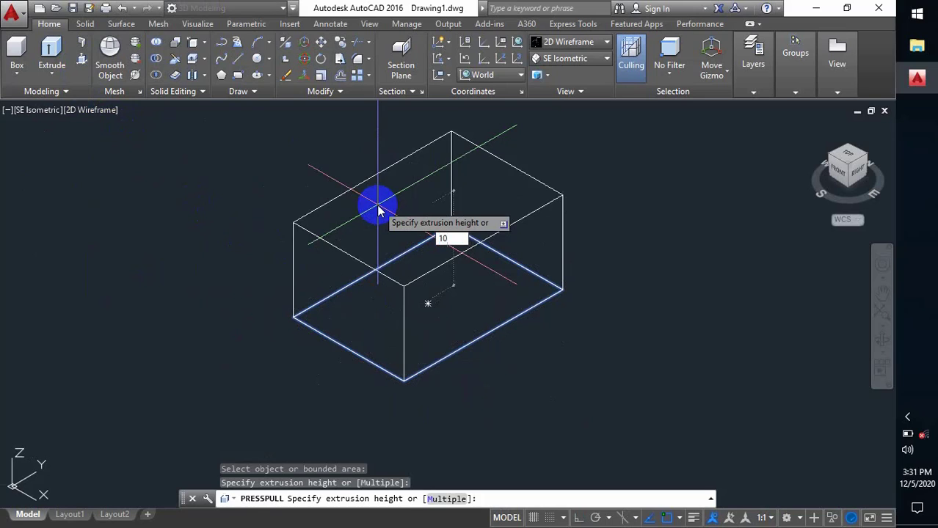
pyautogui.press('Return')
pyautogui.press('Escape')
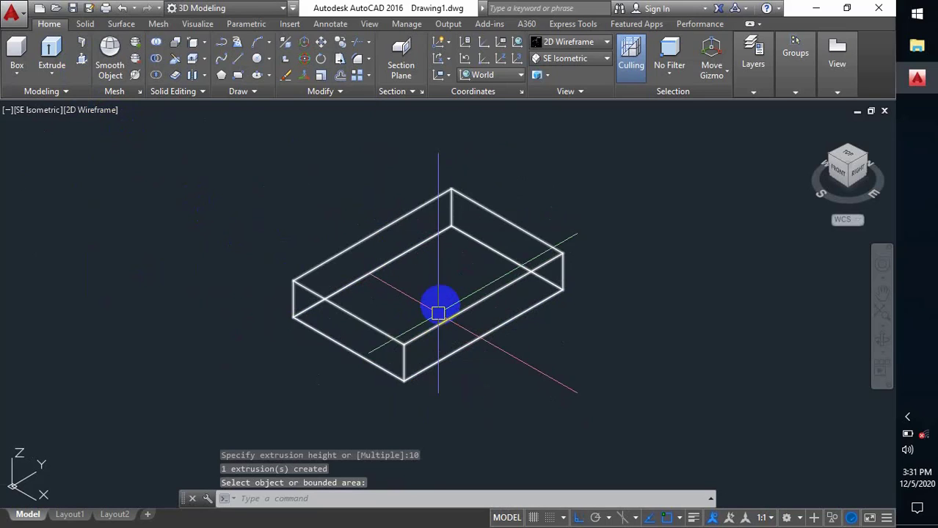
# - Copy the block's front short top edge 20 along the Y direction, inward across the top face
pyautogui.moveTo(439, 319); pyautogui.dragTo(400, 332, button='middle')
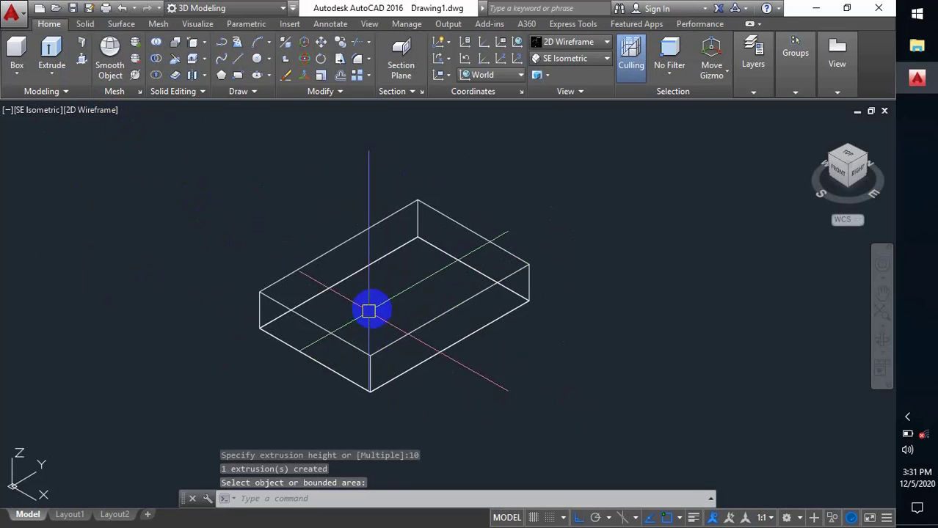
pyautogui.moveTo(450, 302)
pyautogui.mouseDown(button='middle')
pyautogui.moveTo(422, 321)
pyautogui.moveTo(376, 320)
pyautogui.mouseUp(button='middle')
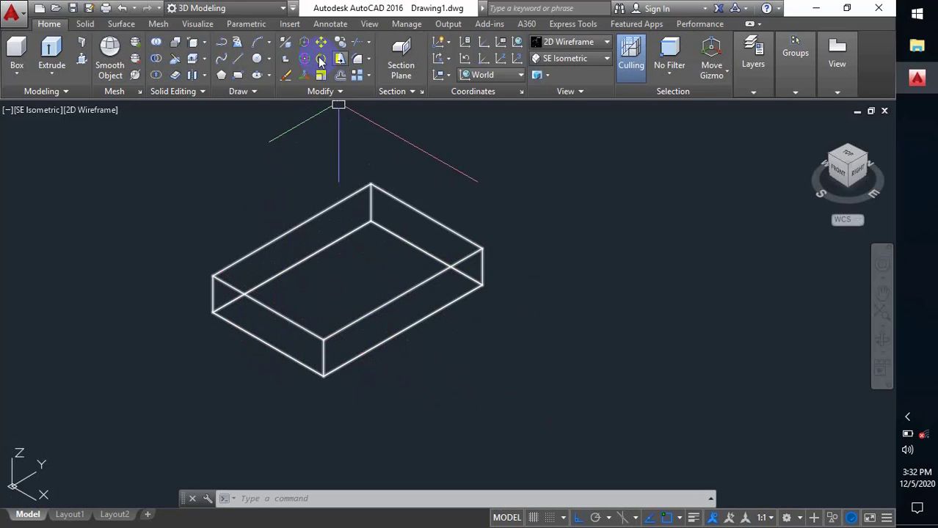
pyautogui.click(206, 47)
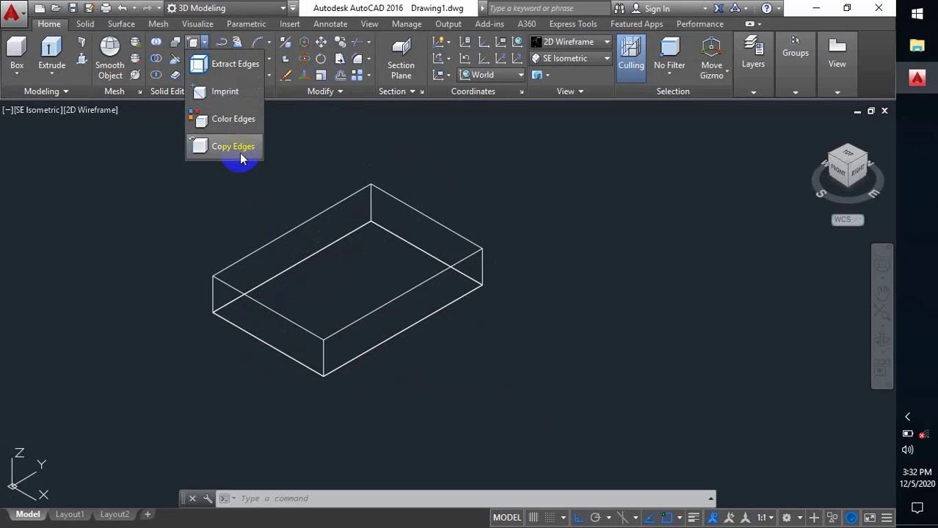
pyautogui.click(242, 154)
pyautogui.click(278, 310)
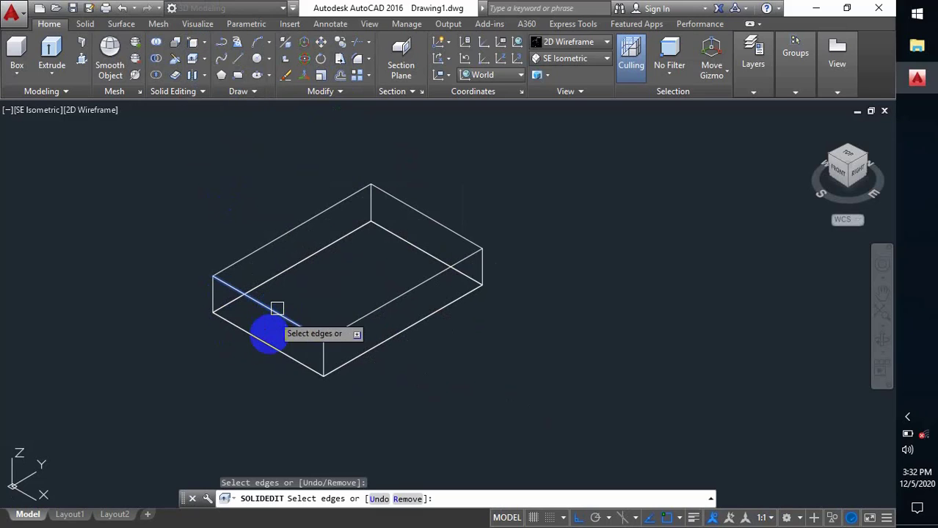
pyautogui.press('Return')
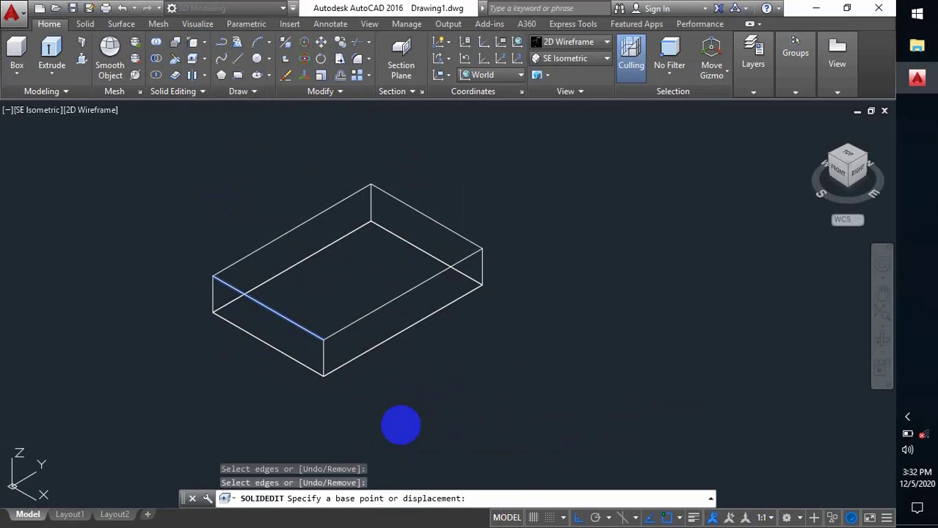
pyautogui.click(397, 425)
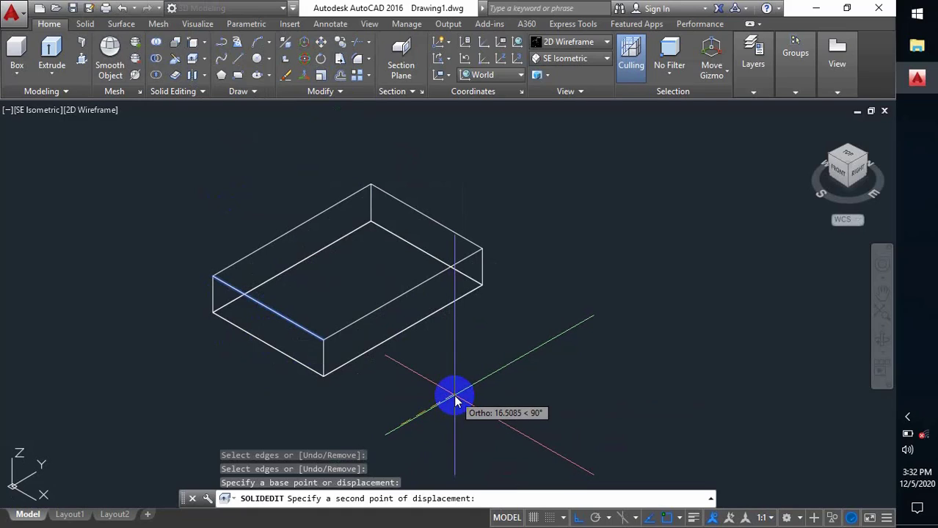
pyautogui.press('Return')
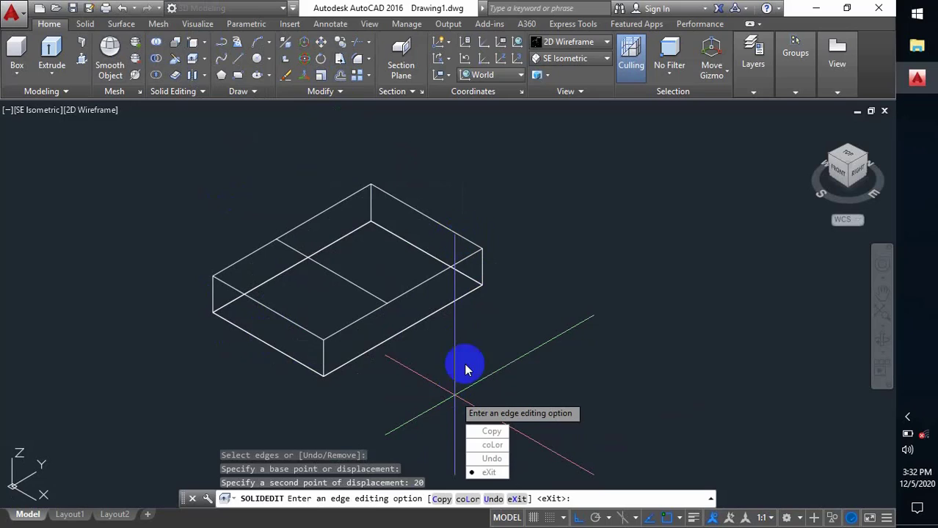
# - Copy the block's rear short top edge 10 inward across the top face
pyautogui.press('Return')
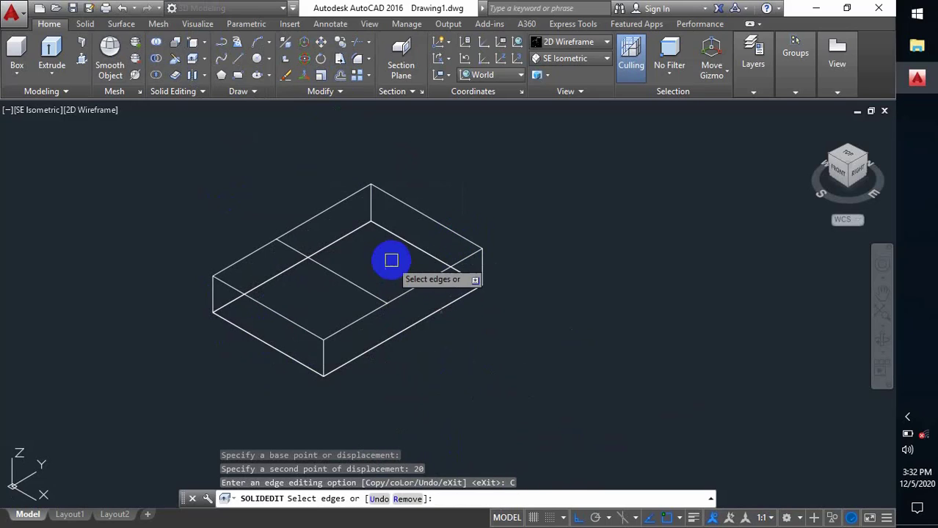
pyautogui.click(443, 231)
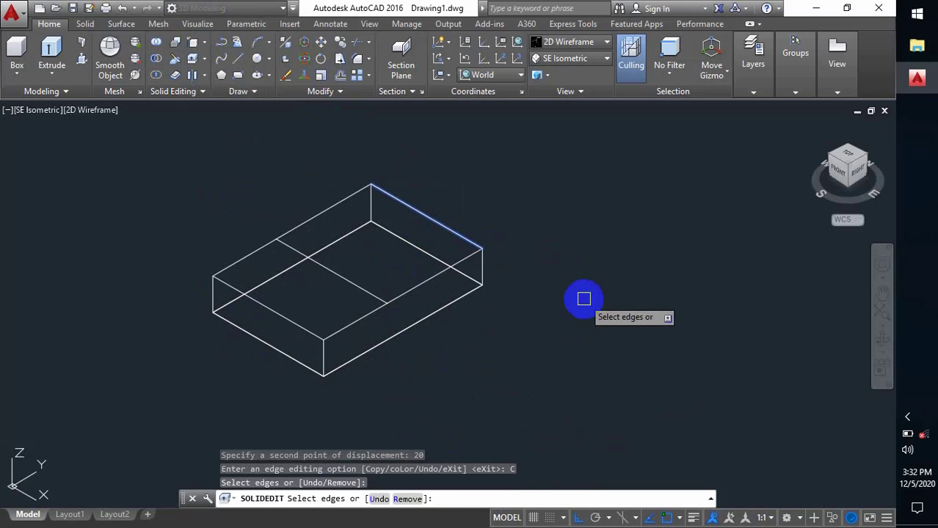
pyautogui.press('Return')
pyautogui.click(598, 280)
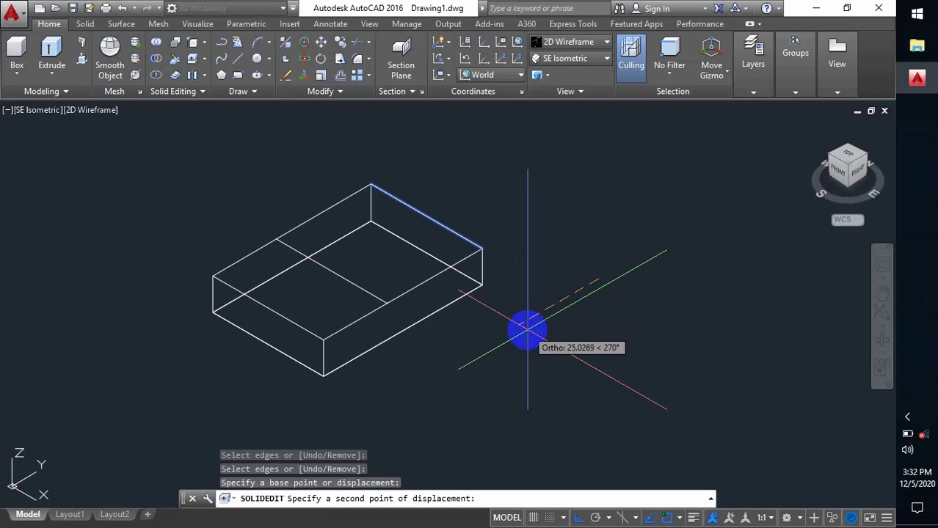
pyautogui.write('10')
pyautogui.press('Return')
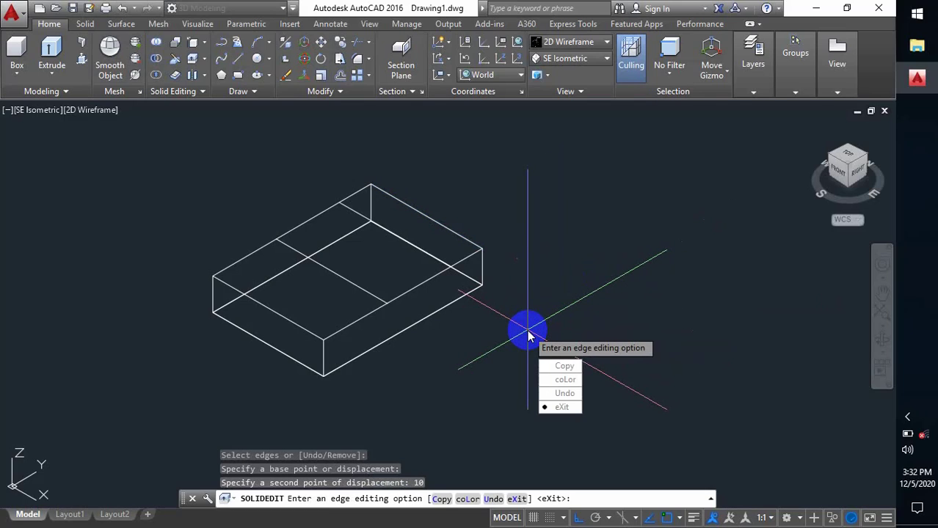
# - Copy the block's back long top edge 10 inward along the X direction and finish the edge editing
pyautogui.click(550, 368)
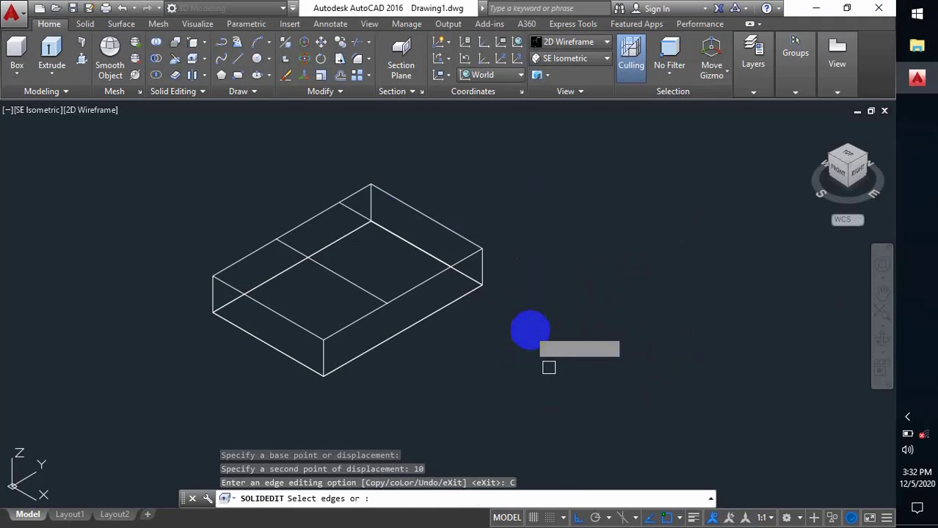
pyautogui.click(307, 217)
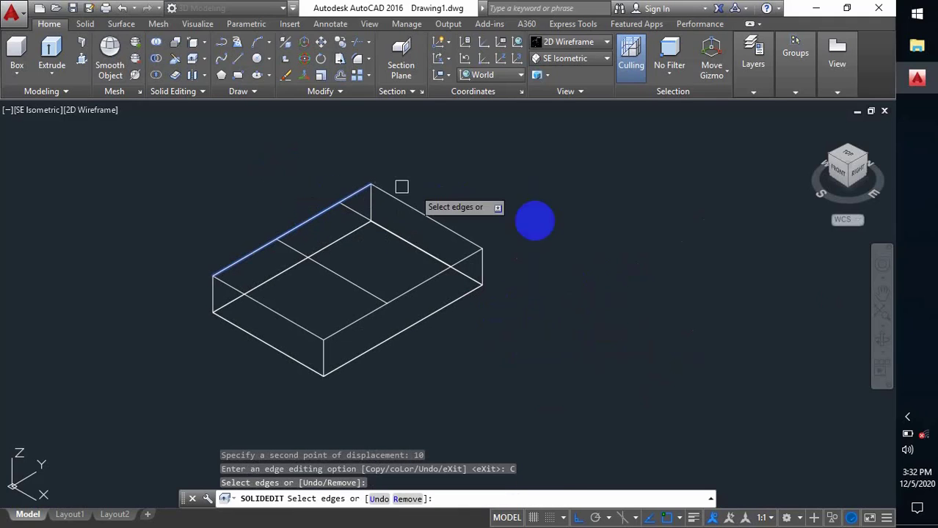
pyautogui.press('Return')
pyautogui.click(548, 268)
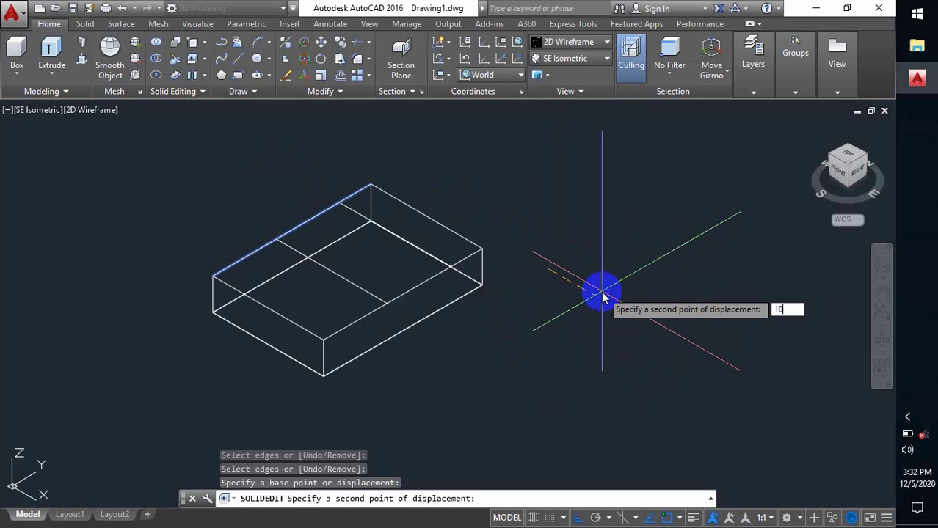
pyautogui.press('Return')
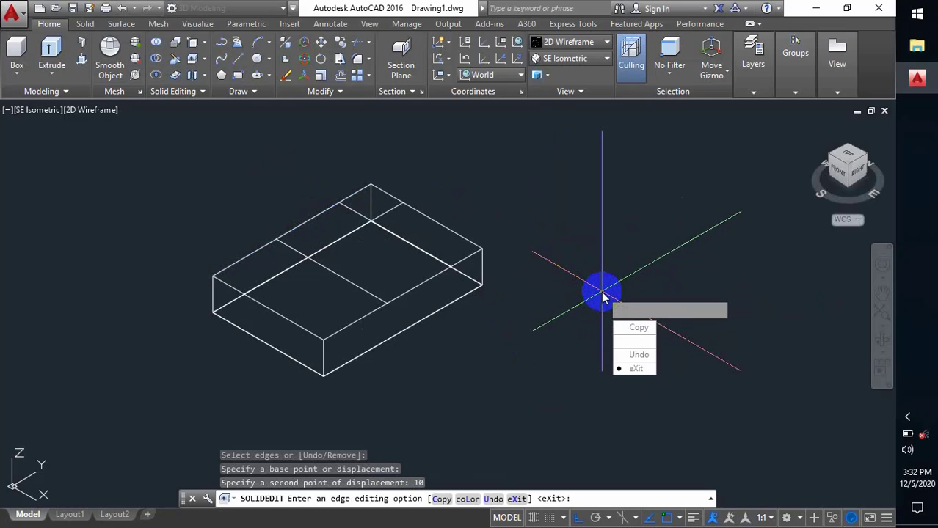
pyautogui.click(620, 369)
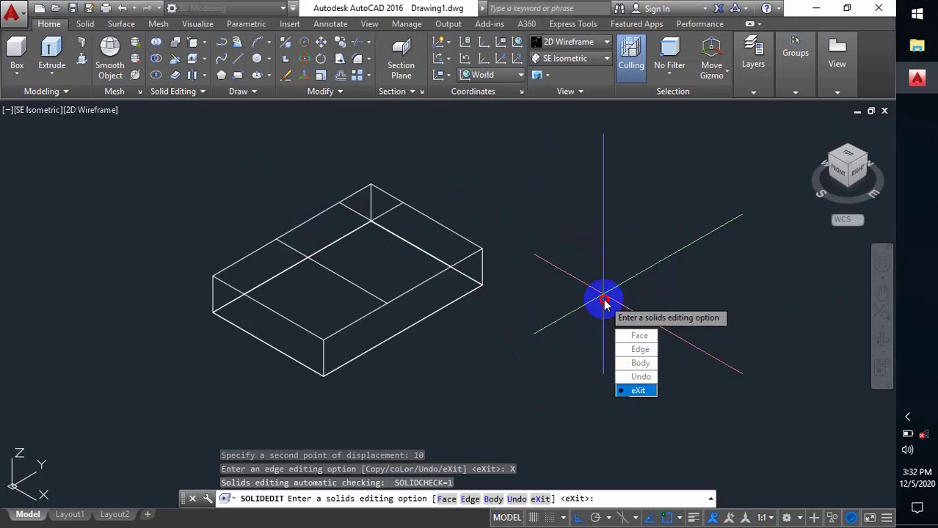
pyautogui.press('Return')
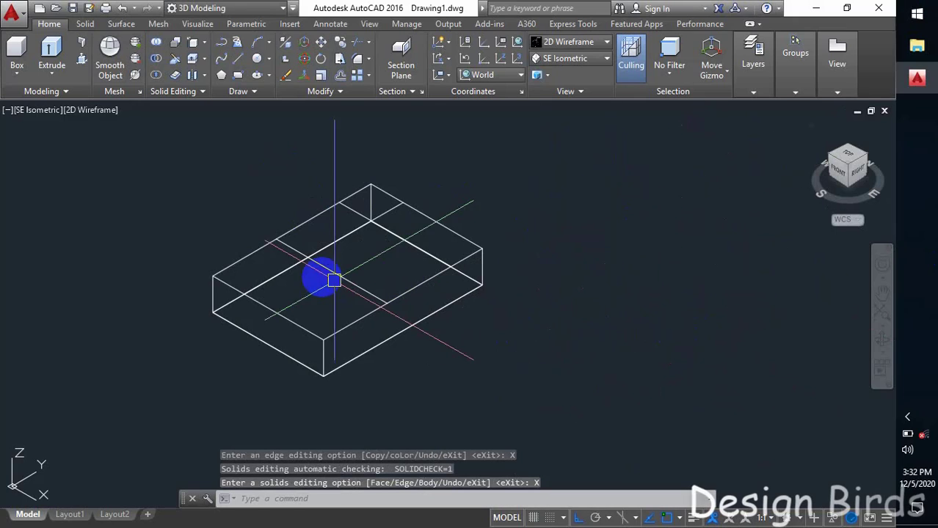
# - Change the visual style to Shades of Gray
pyautogui.click(333, 280)
pyautogui.click(579, 42)
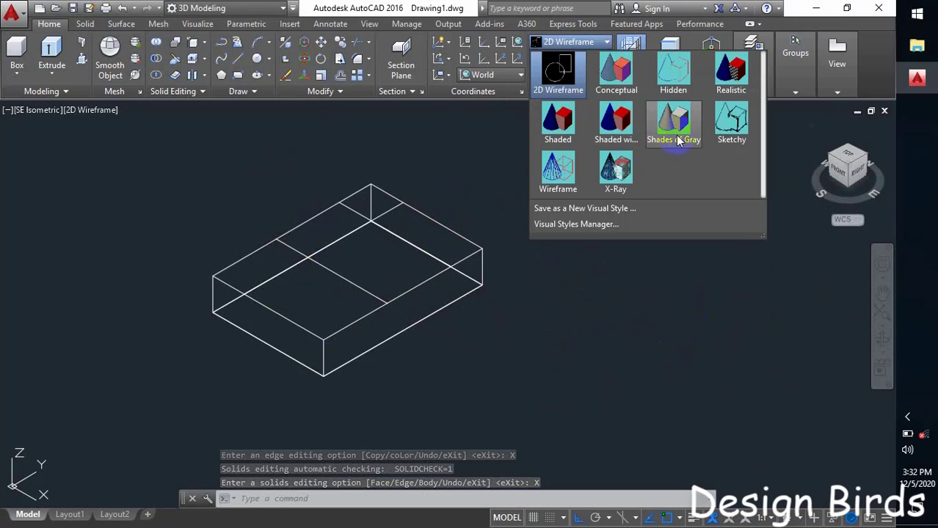
pyautogui.click(675, 127)
pyautogui.scroll(2, 323, 301)
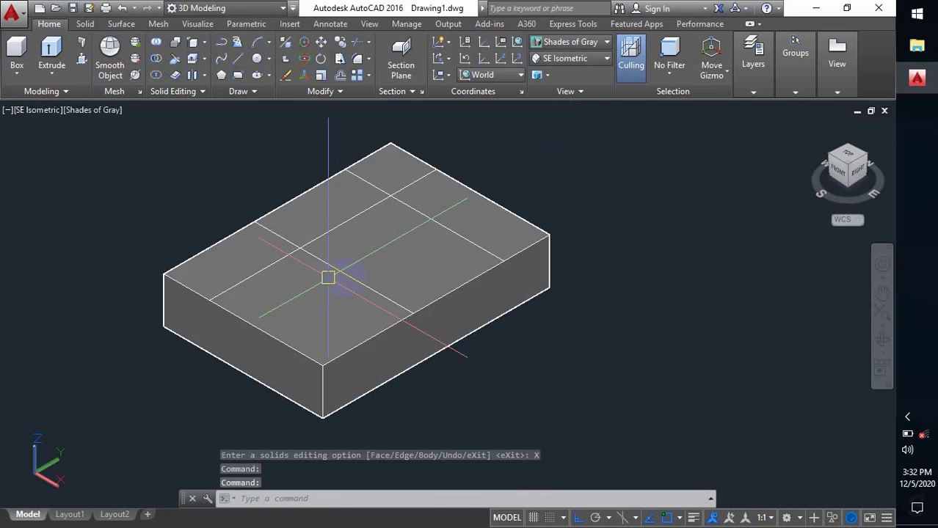
# - Copy the block's front long top edge 10 inward along the X direction and finish the edge editing
pyautogui.scroll(-2, 422, 300)
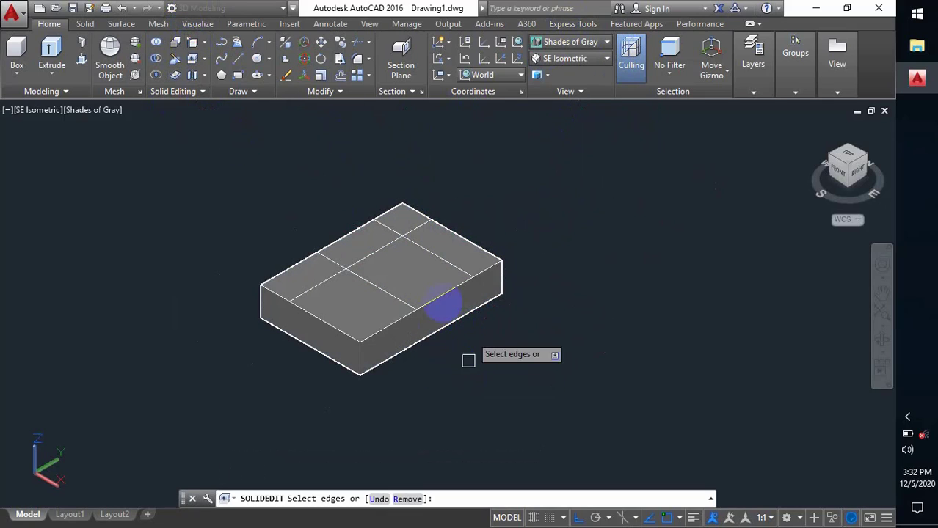
pyautogui.click(435, 292)
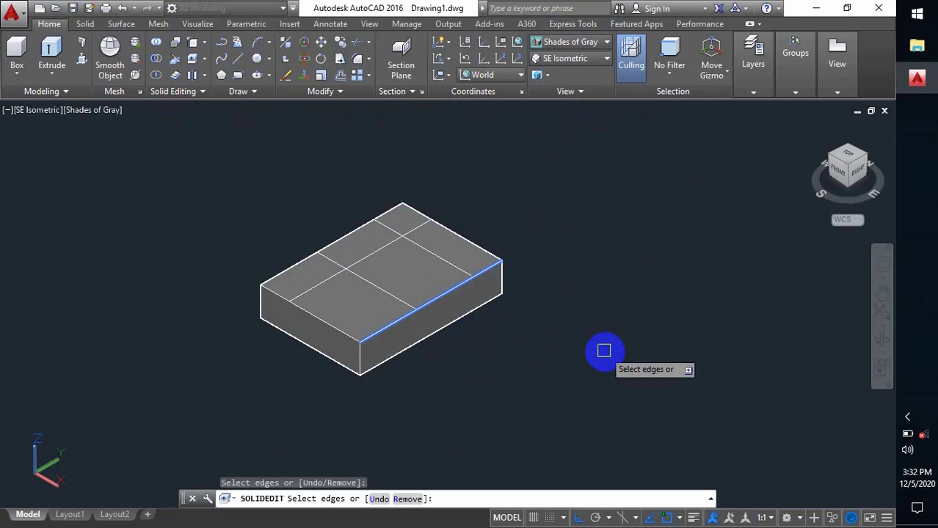
pyautogui.press('Return')
pyautogui.click(654, 354)
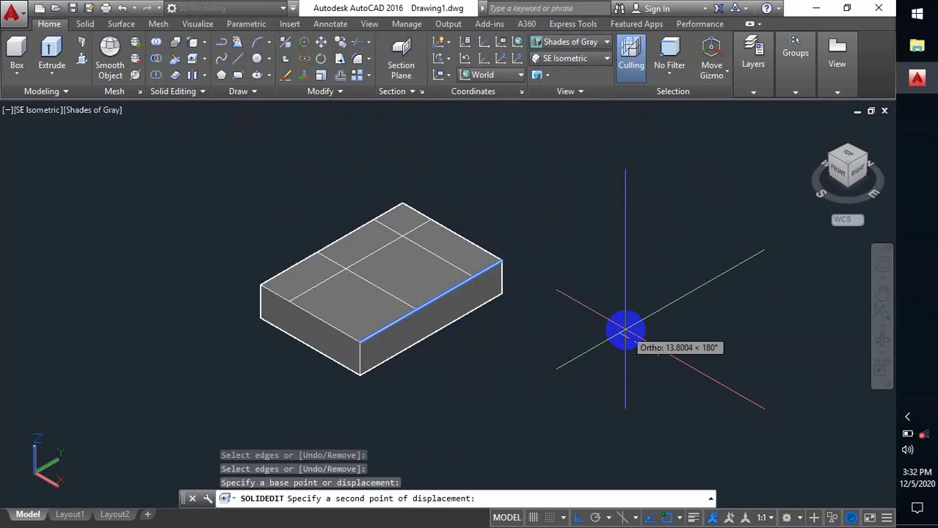
pyautogui.write('10')
pyautogui.press('Return')
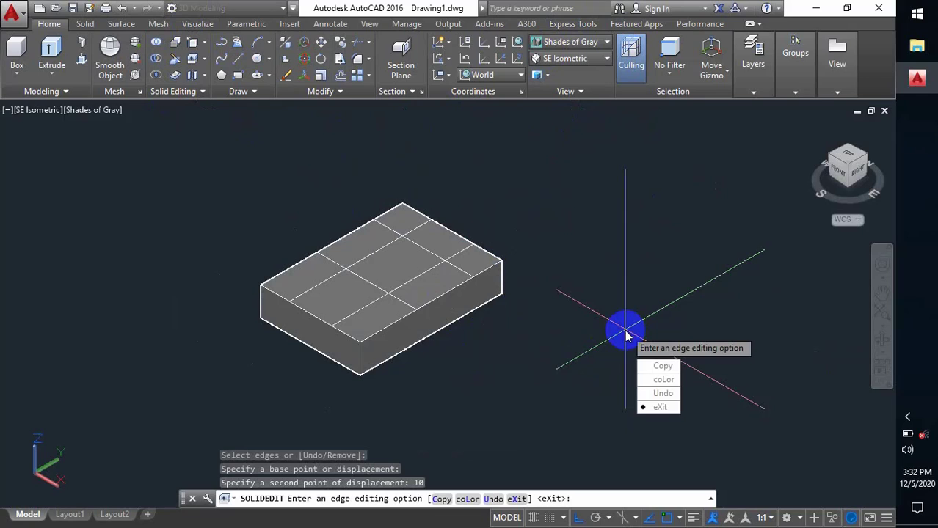
pyautogui.click(660, 408)
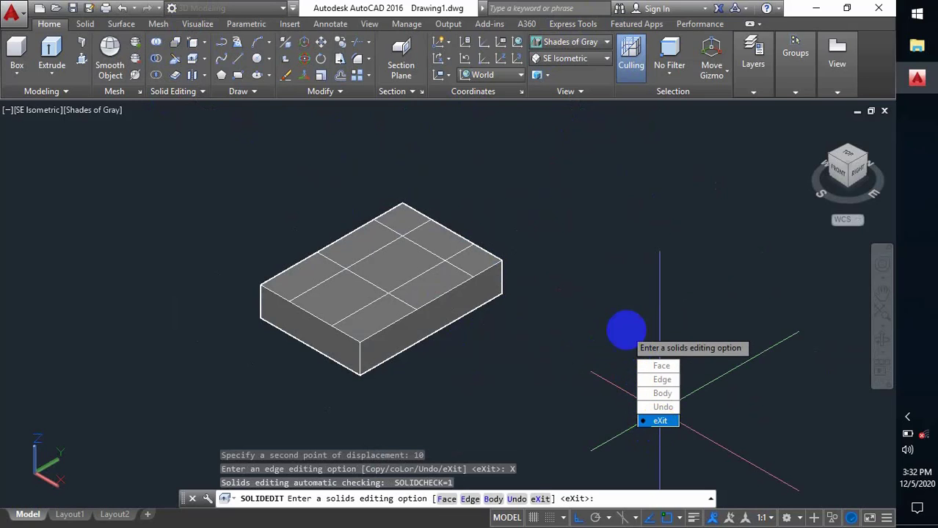
pyautogui.click(660, 420)
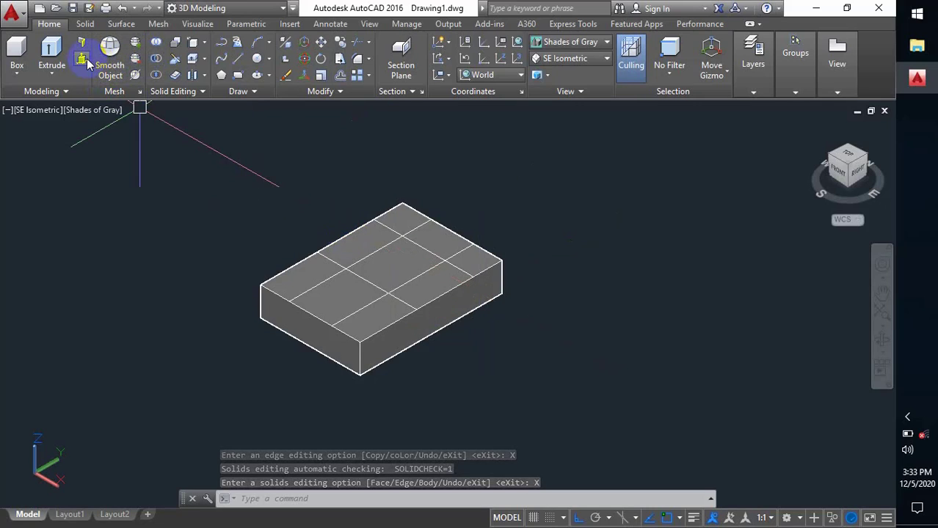
# - Presspull the middle rectangle along the front long edge down through the block to cut an open notch
pyautogui.hotkey('ctrl', 'shift', 'e')
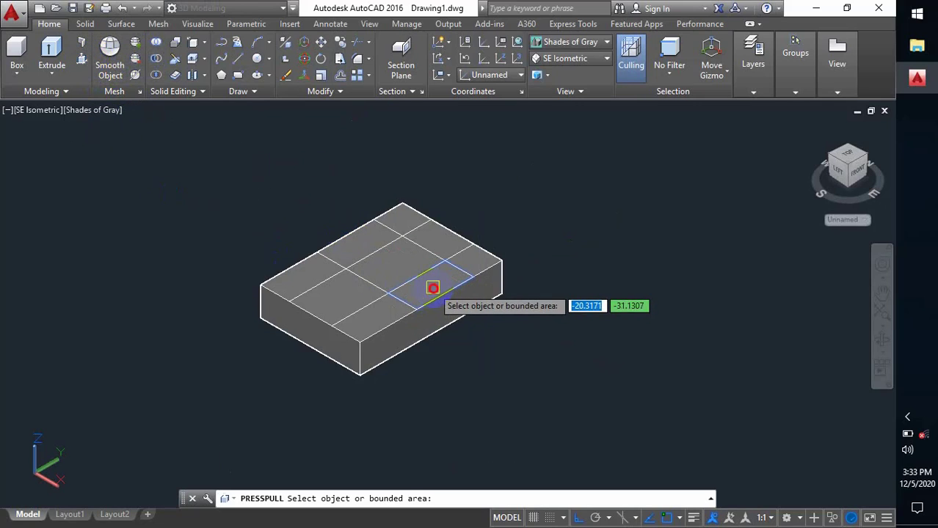
pyautogui.click(433, 287)
pyautogui.click(454, 402)
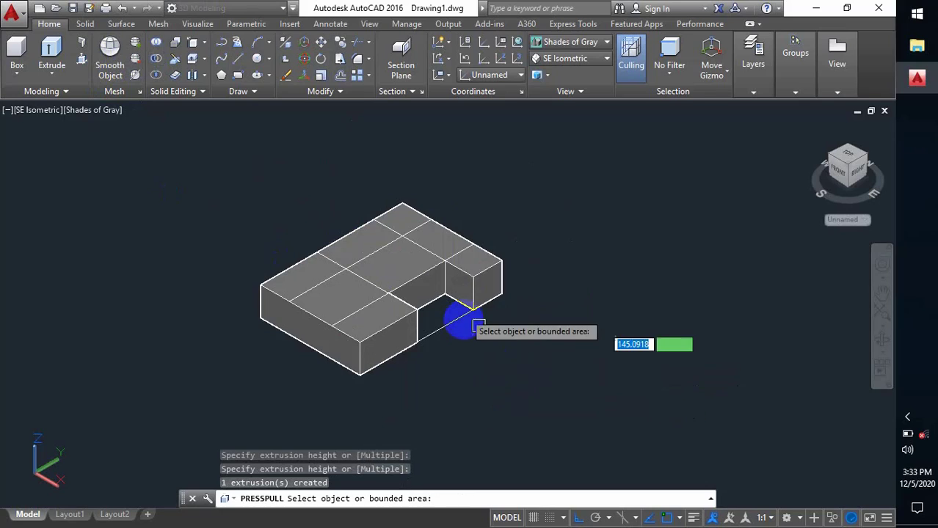
pyautogui.press('Return')
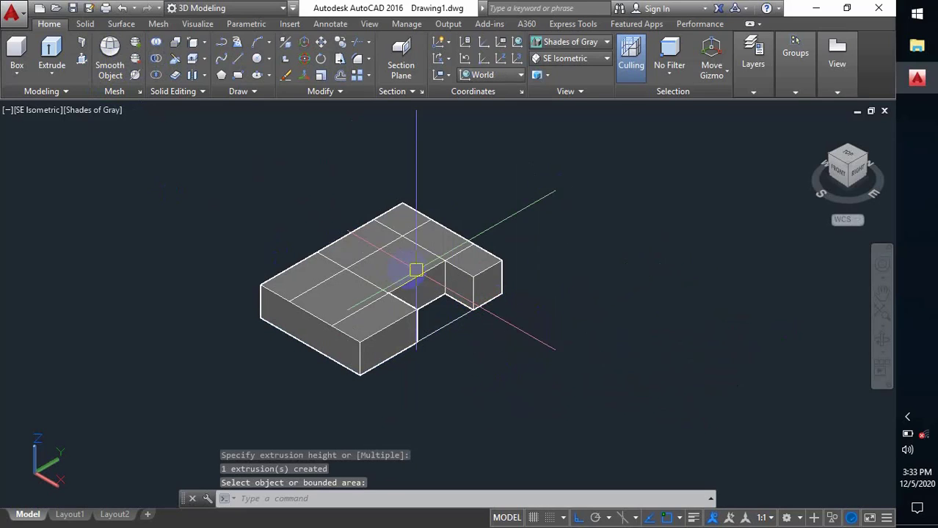
# - Change the visual style to 2D Wireframe
pyautogui.scroll(2, 397, 271)
pyautogui.moveTo(378, 283); pyautogui.dragTo(417, 314, button='middle')
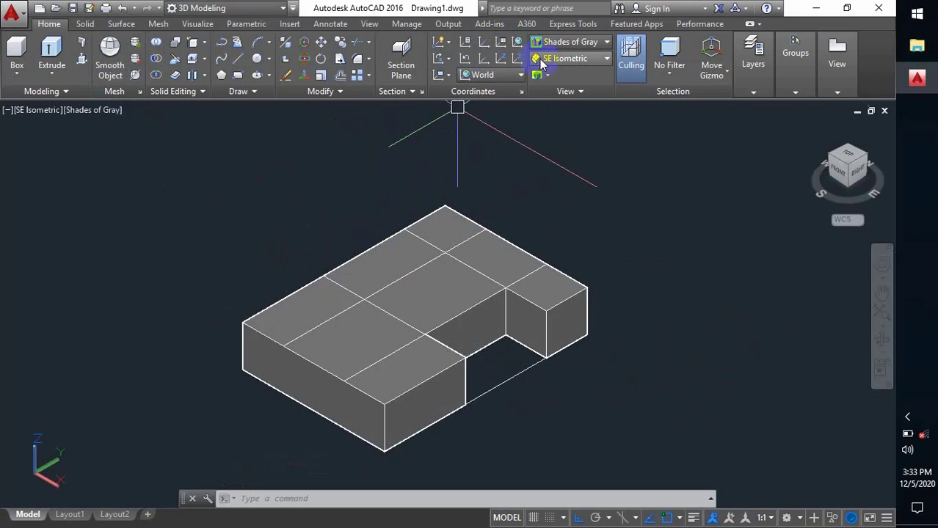
pyautogui.click(564, 59)
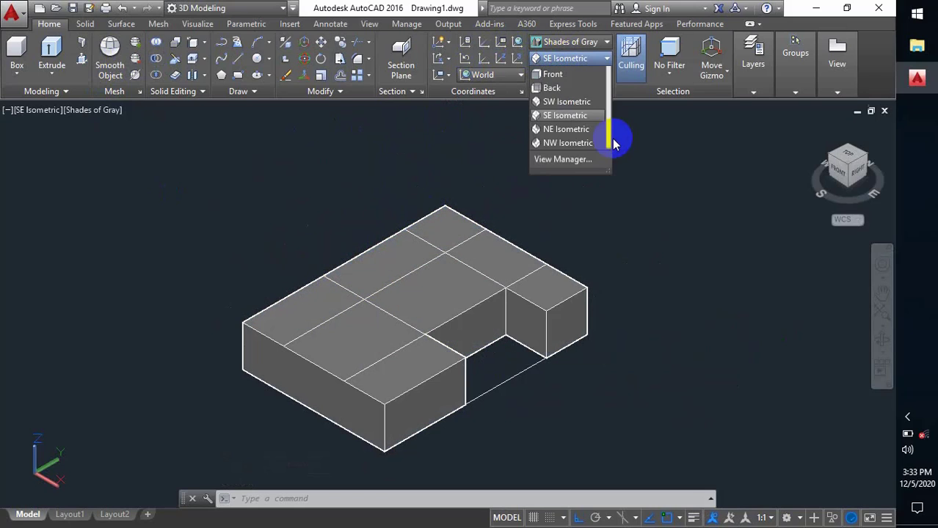
pyautogui.click(574, 43)
pyautogui.click(574, 44)
pyautogui.click(574, 43)
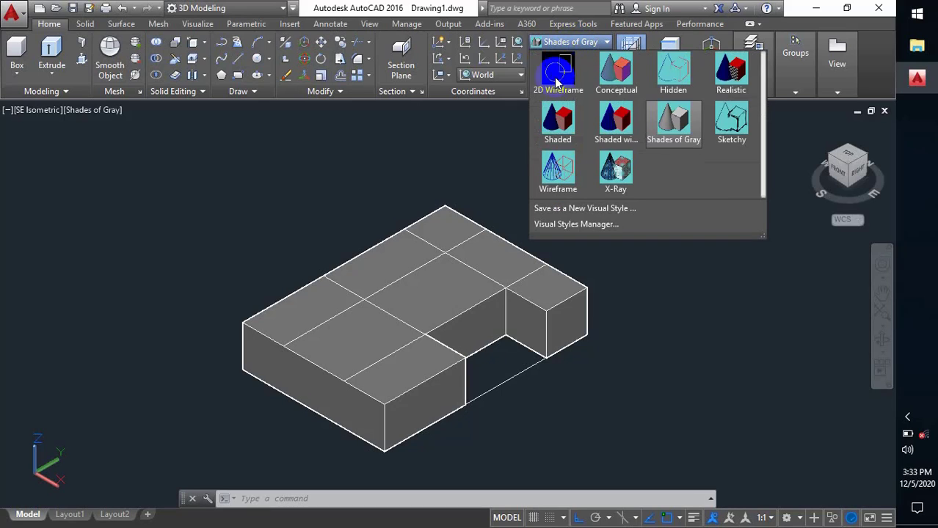
pyautogui.click(556, 86)
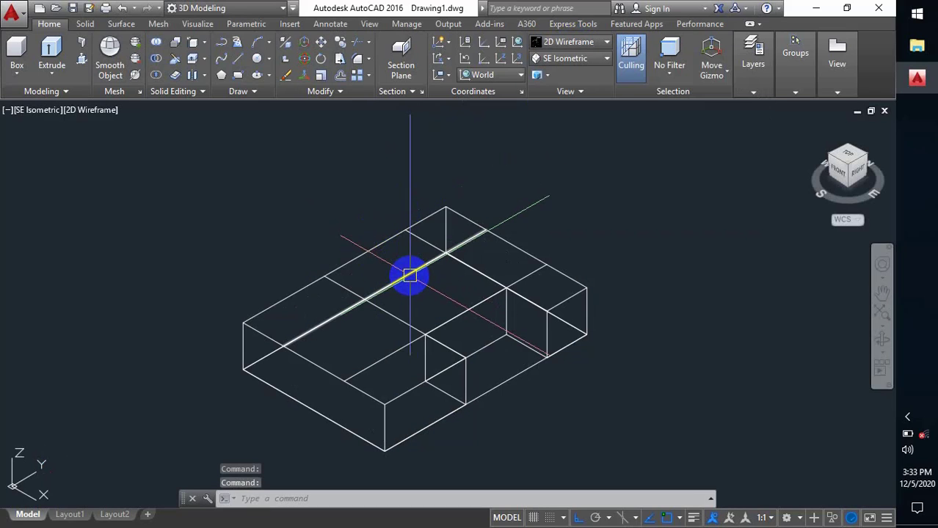
# - Erase the two crosswise copied lines and the lengthwise line beside the notch from the top face
pyautogui.click(410, 325)
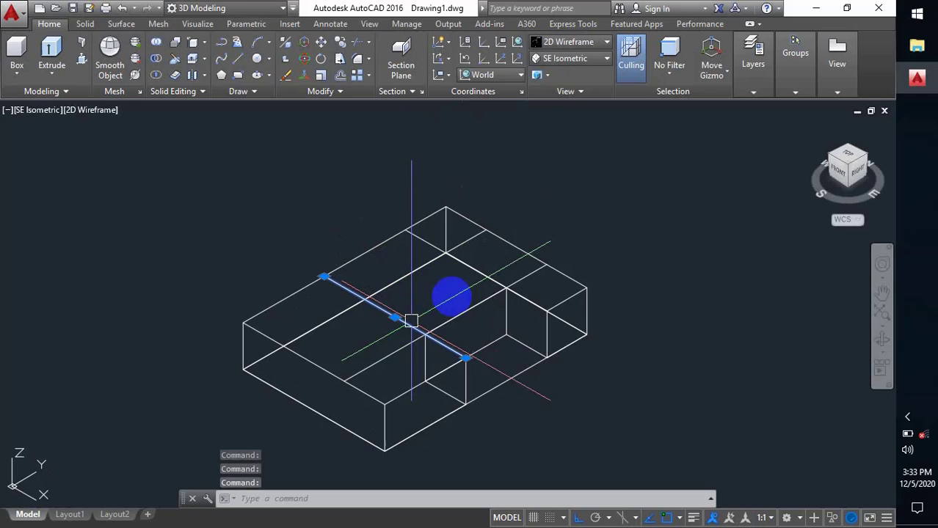
pyautogui.click(473, 274)
pyautogui.click(529, 276)
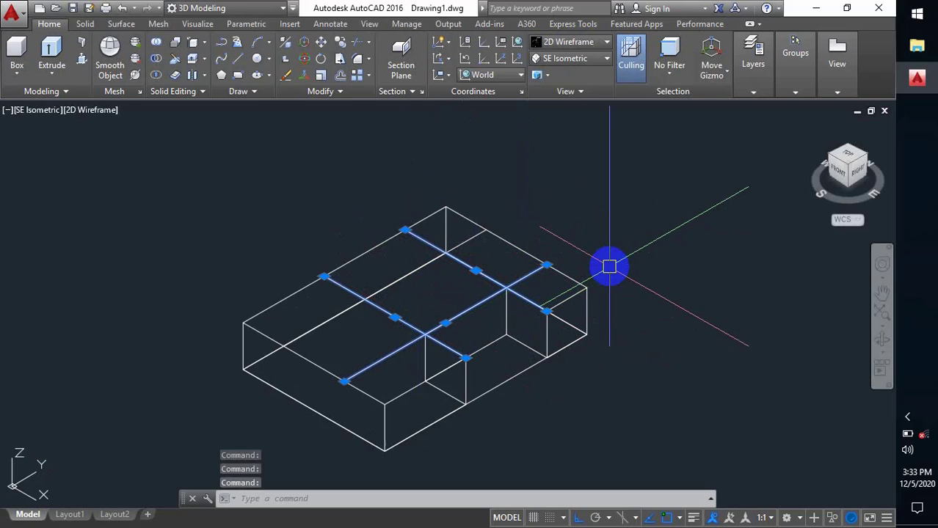
pyautogui.write('e')
pyautogui.press('Return')
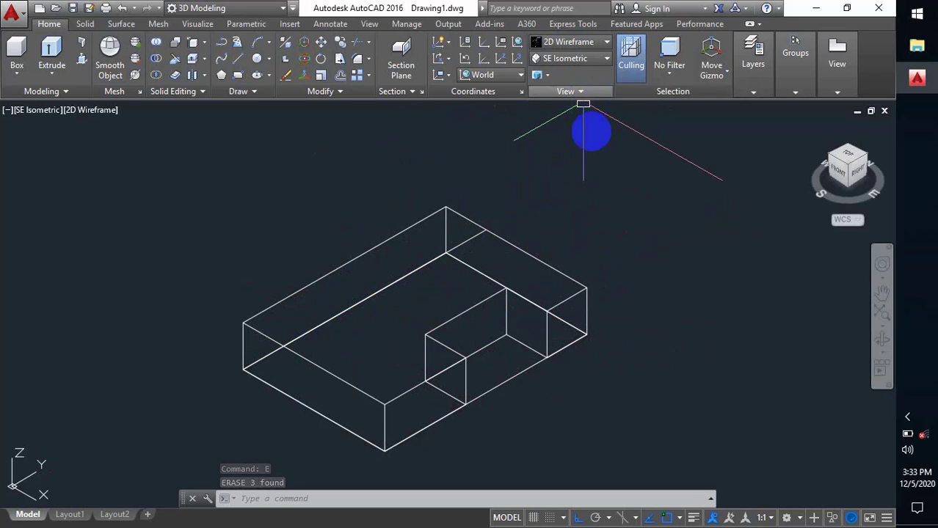
# - Presspull the strip along the back long edge of the top face upward by 15
pyautogui.keyDown('shift'); pyautogui.moveTo(408, 383); pyautogui.dragTo(432, 402, button='middle'); pyautogui.keyUp('shift')
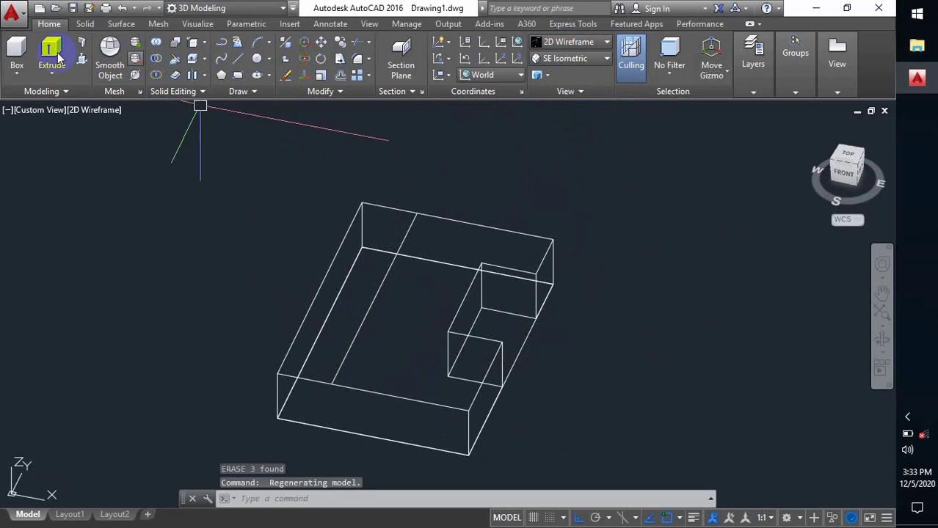
pyautogui.click(80, 58)
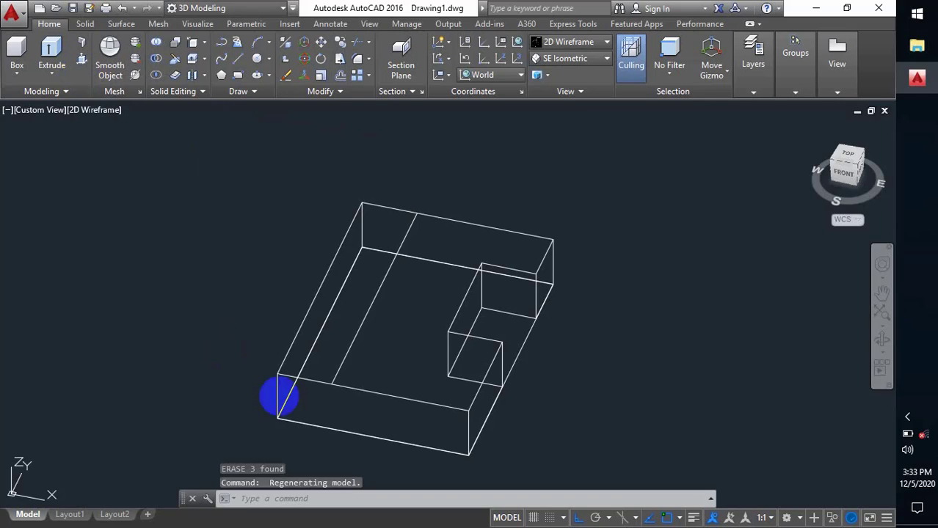
pyautogui.click(341, 328)
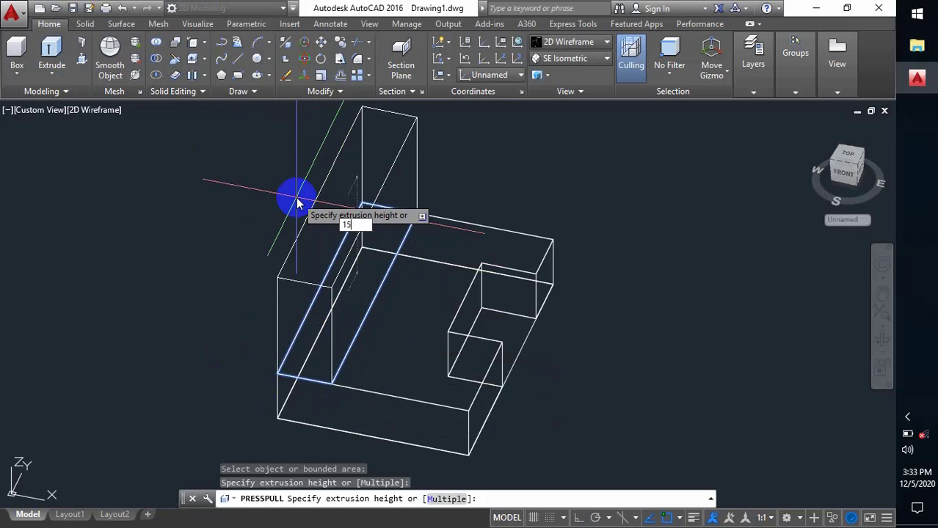
pyautogui.write('15')
pyautogui.press('Return')
# - Draw a diagonal line across the raised wall's inner face, from its lower front corner to its upper rear corner
pyautogui.keyDown('shift'); pyautogui.moveTo(297, 197); pyautogui.dragTo(419, 360, button='middle'); pyautogui.keyUp('shift')
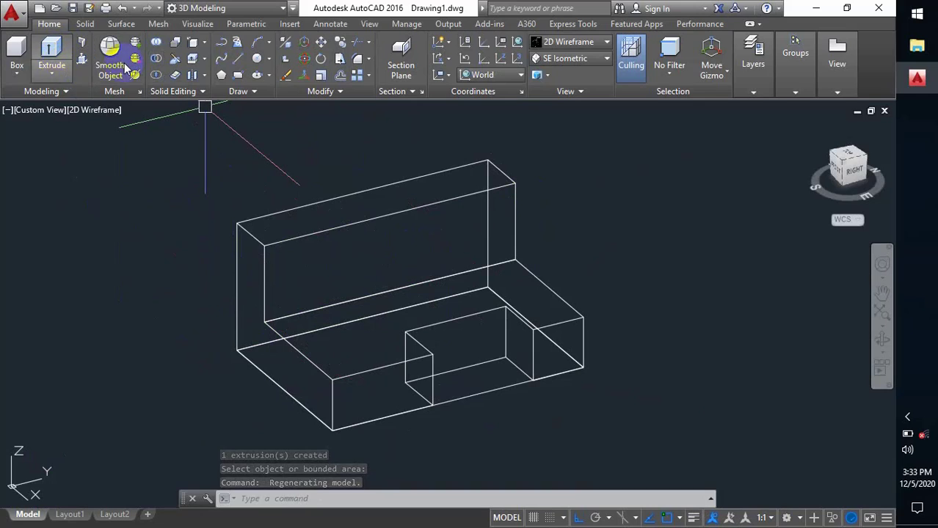
pyautogui.click(237, 59)
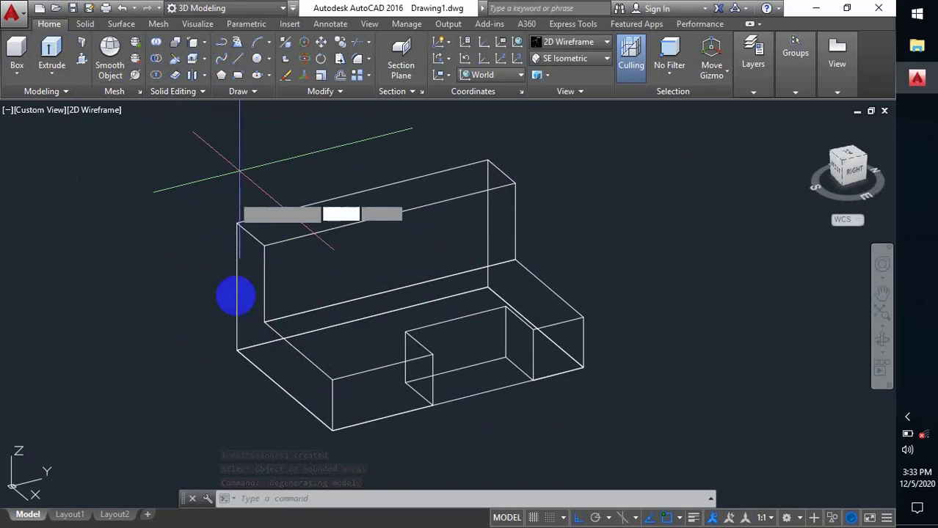
pyautogui.click(263, 320)
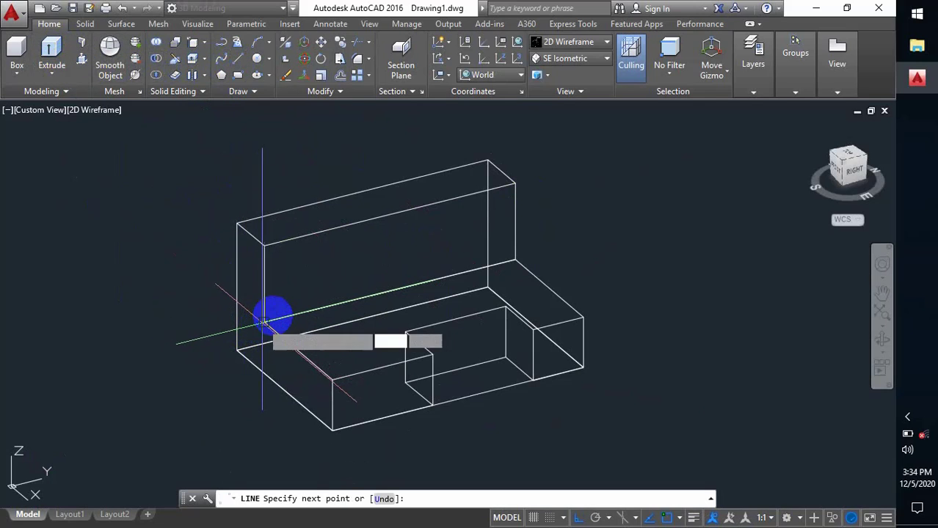
pyautogui.click(516, 183)
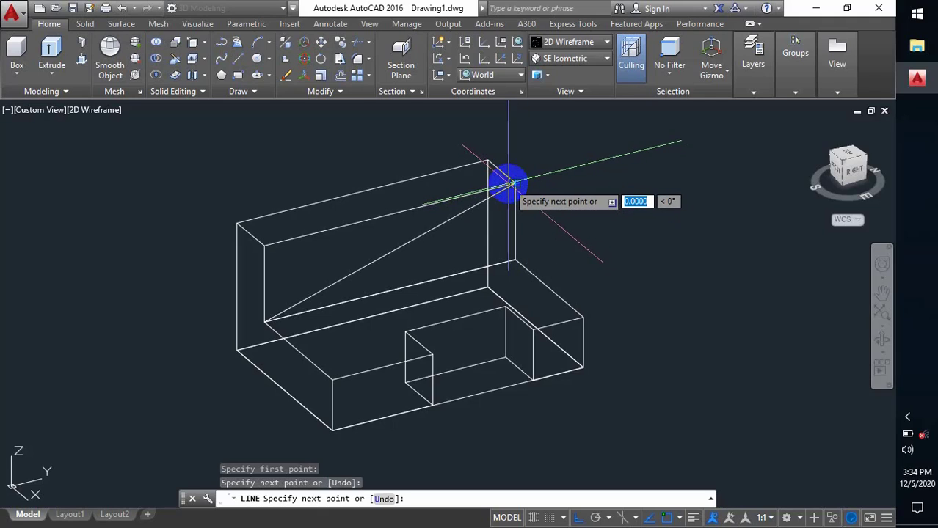
pyautogui.press('Escape')
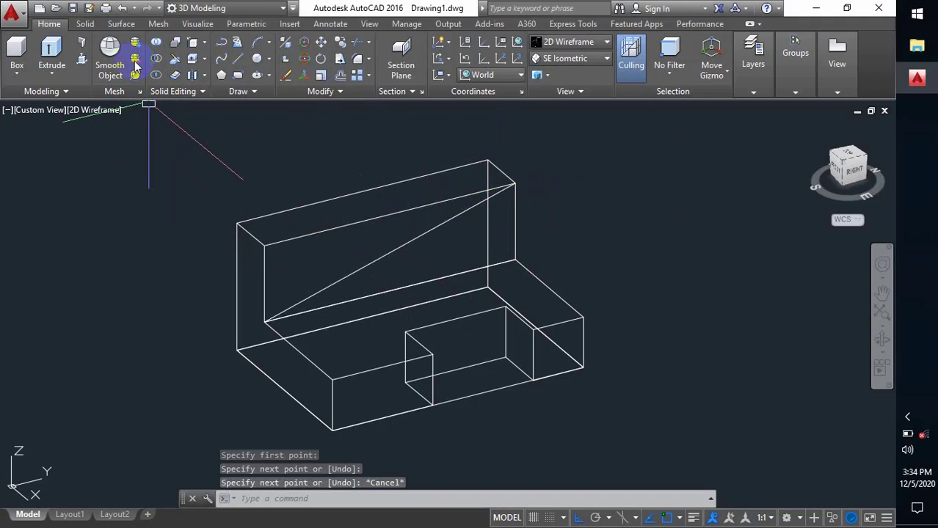
# - Presspull the triangle above the diagonal through the wall's thickness to cut it into a slope
pyautogui.click(81, 60)
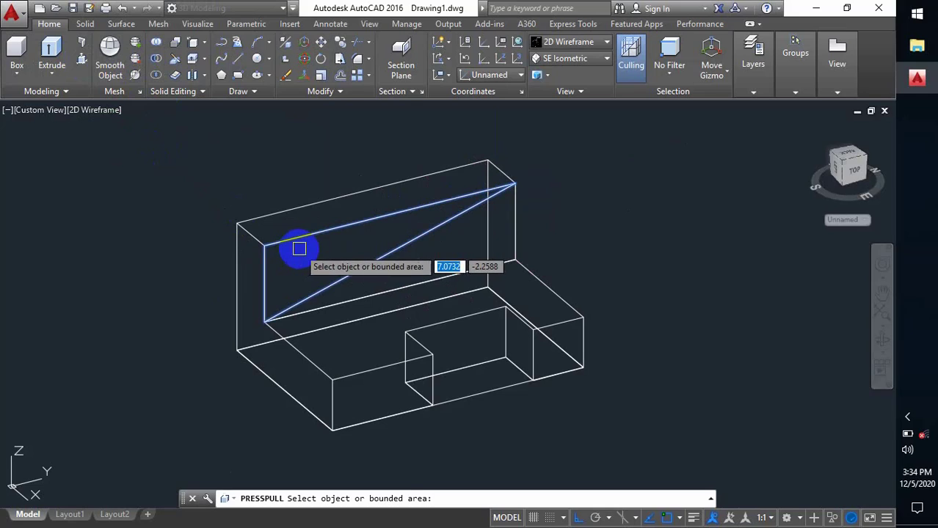
pyautogui.click(292, 247)
pyautogui.click(247, 294)
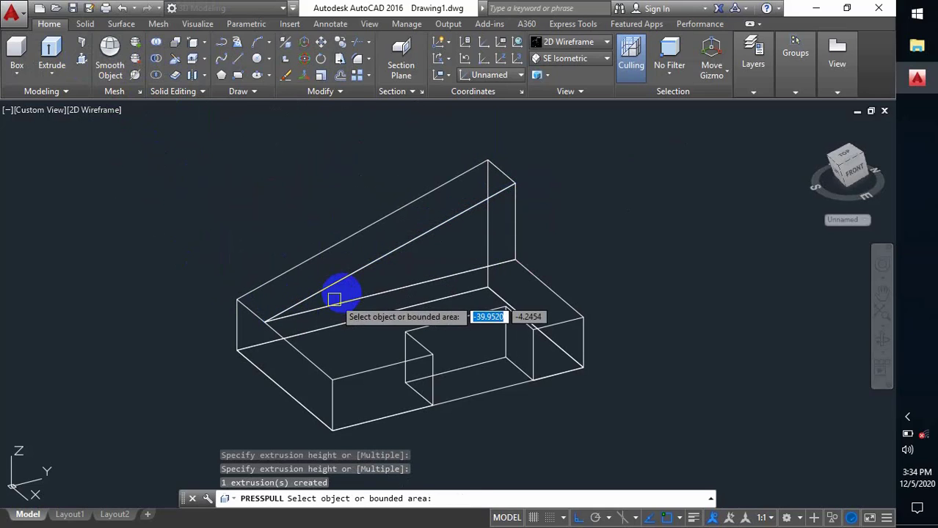
# - End the Presspull command and set the visual style to Shades of Gray
pyautogui.click(570, 42)
pyautogui.click(674, 121)
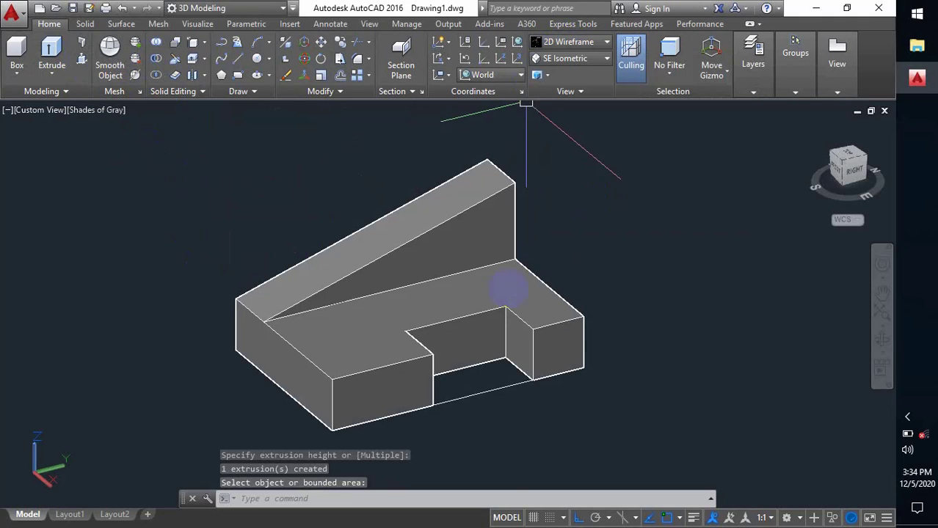
pyautogui.press('Escape')
# - Delete the leftover base rectangle outline running along the solid's bottom edges
pyautogui.keyDown('shift'); pyautogui.moveTo(350, 340); pyautogui.dragTo(374, 385, button='middle'); pyautogui.keyUp('shift')
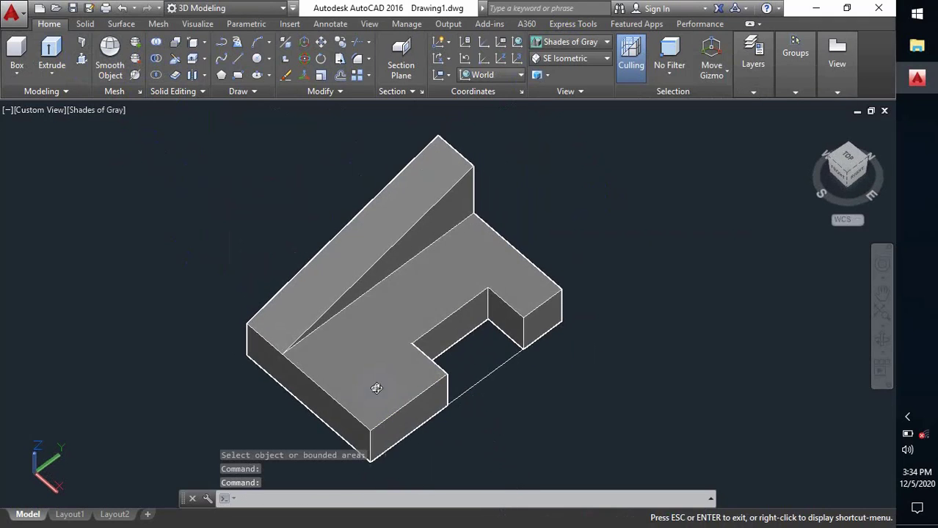
pyautogui.click(460, 387)
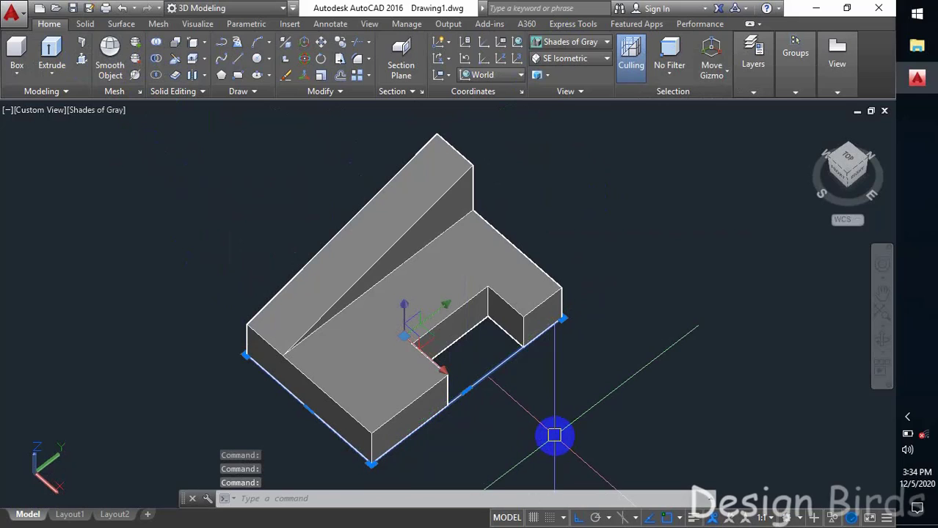
pyautogui.press('Return')
pyautogui.moveTo(408, 404)
pyautogui.mouseDown(button='middle')
pyautogui.moveTo(377, 353)
pyautogui.moveTo(360, 366)
pyautogui.moveTo(378, 406)
pyautogui.mouseUp(button='middle')
pyautogui.keyDown('shift'); pyautogui.moveTo(361, 366); pyautogui.dragTo(353, 356, button='middle'); pyautogui.keyUp('shift')
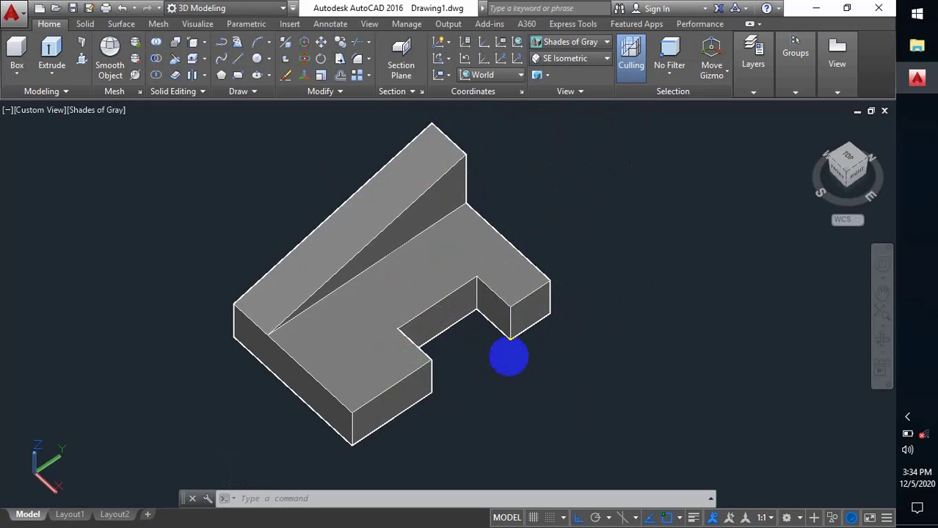
# - Start a Fillet with radius 1 and select the edges of the notch's back wall and the side wall nearer the slope's tall end
pyautogui.rightClick(508, 356)
pyautogui.scroll(2, 455, 292)
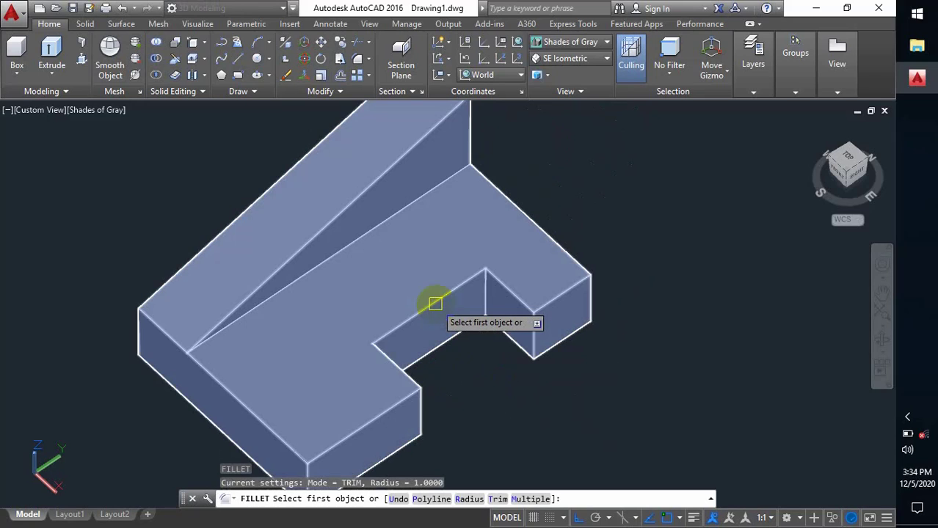
pyautogui.click(435, 303)
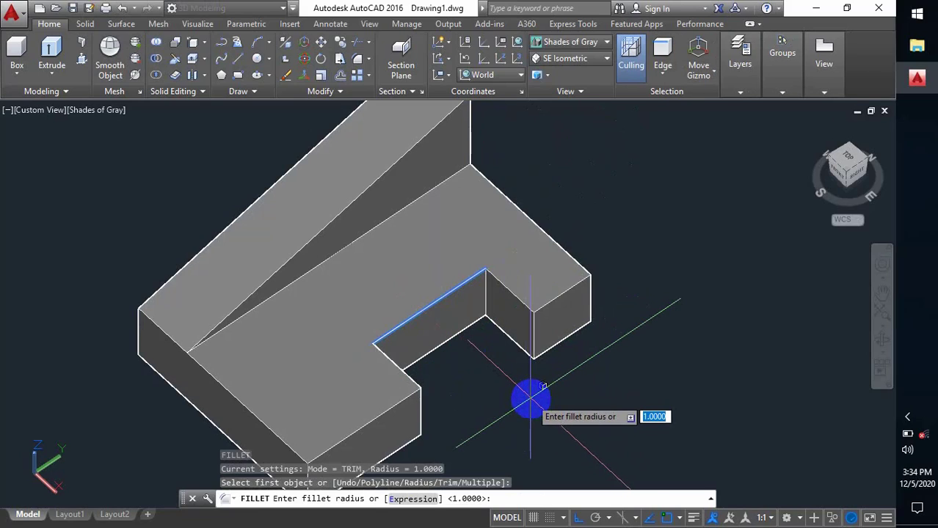
pyautogui.click(518, 299)
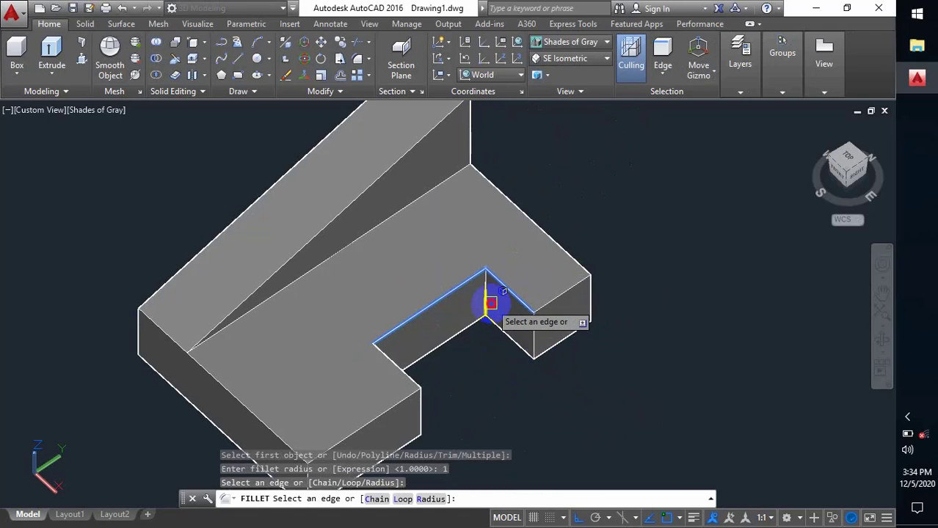
pyautogui.click(488, 302)
pyautogui.click(501, 335)
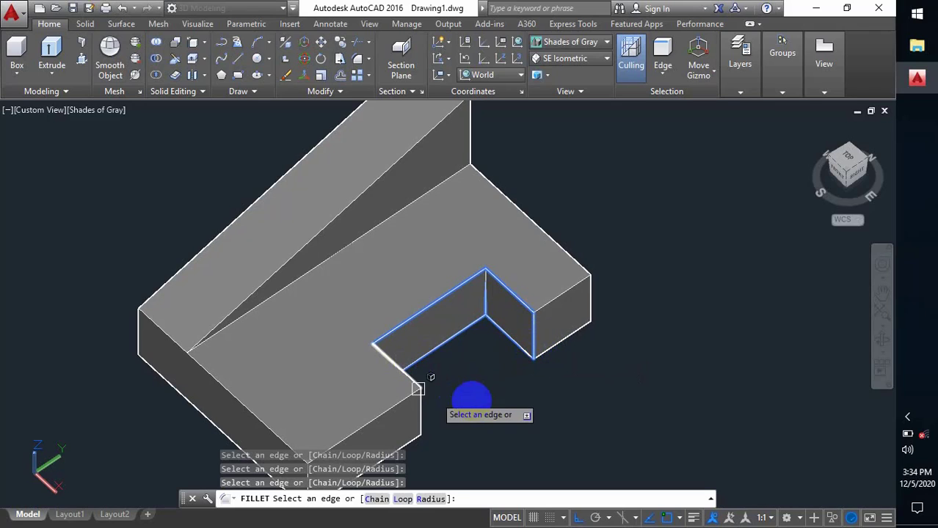
# - Add the top, bottom and vertical edges of the notch's opposite side wall and apply the fillet
pyautogui.keyDown('shift'); pyautogui.moveTo(496, 402); pyautogui.dragTo(299, 360, button='middle'); pyautogui.keyUp('shift')
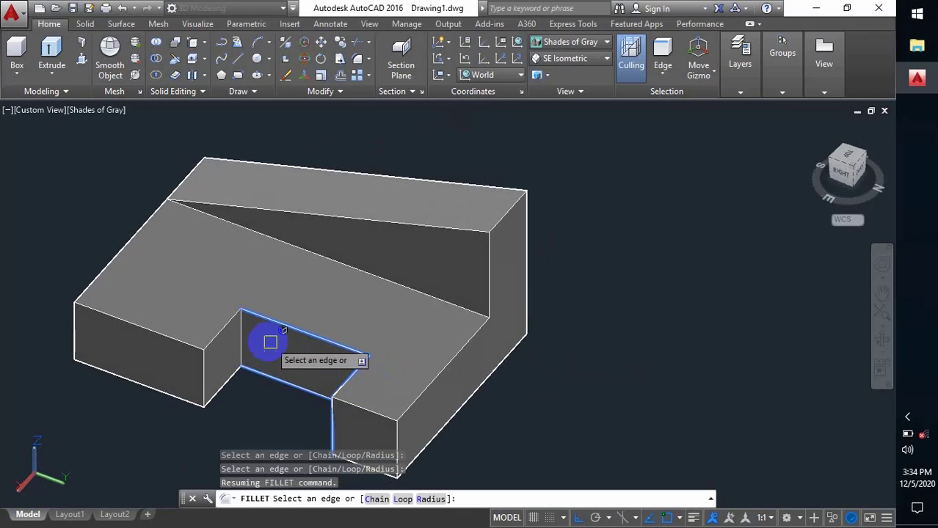
pyautogui.click(242, 352)
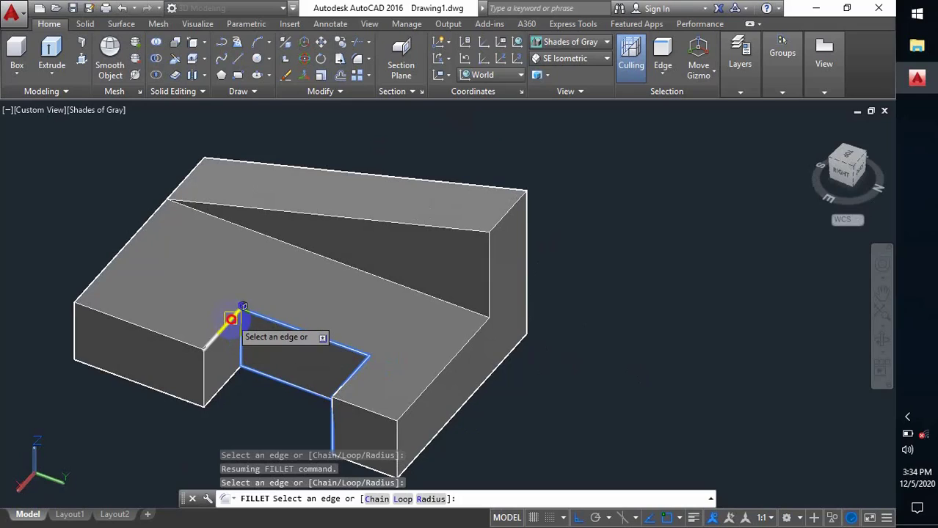
pyautogui.click(231, 319)
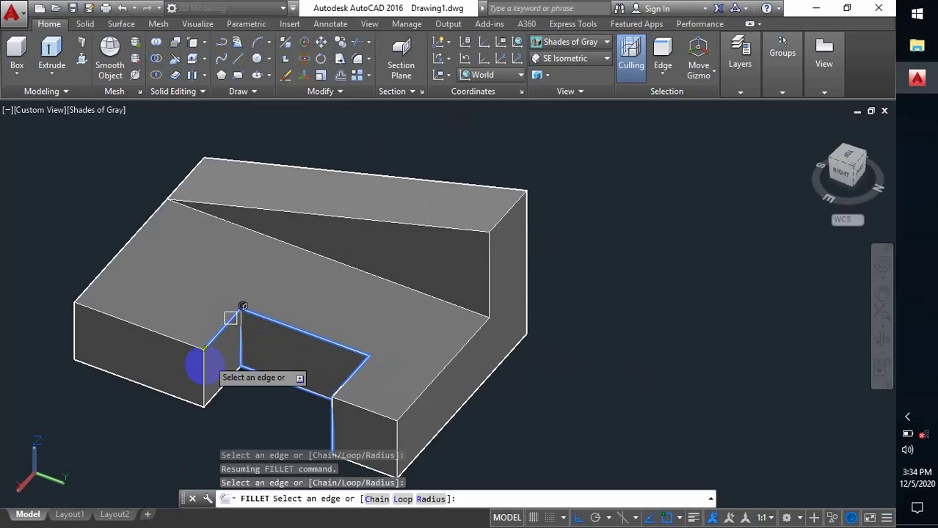
pyautogui.click(207, 367)
pyautogui.click(228, 387)
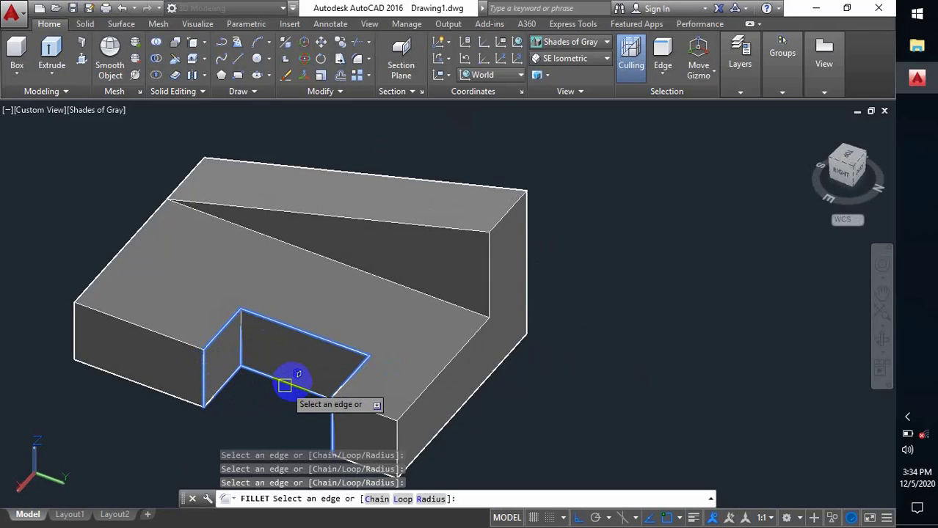
pyautogui.click(291, 381)
pyautogui.press('Return')
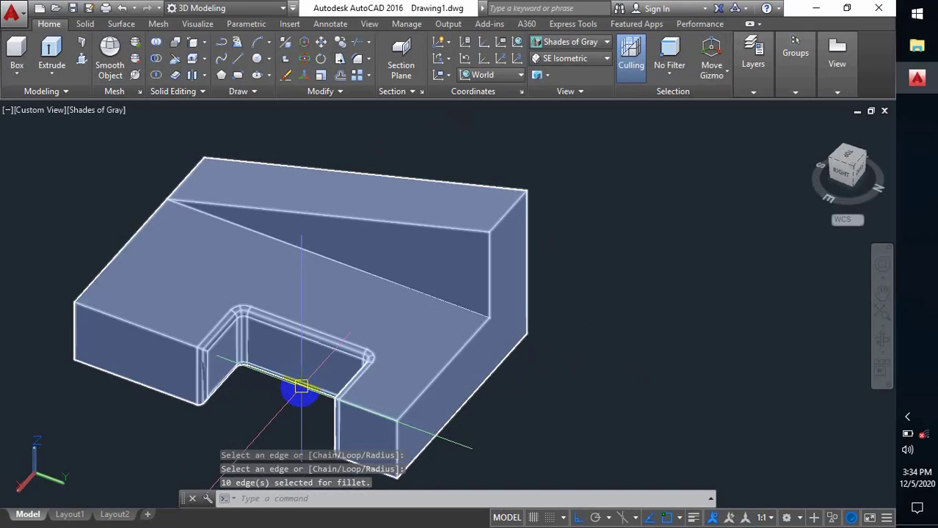
# - Try to fillet the inner sloped edge of the back wall with a radius of 1
pyautogui.keyDown('shift'); pyautogui.moveTo(378, 355); pyautogui.dragTo(314, 368, button='middle'); pyautogui.keyUp('shift')
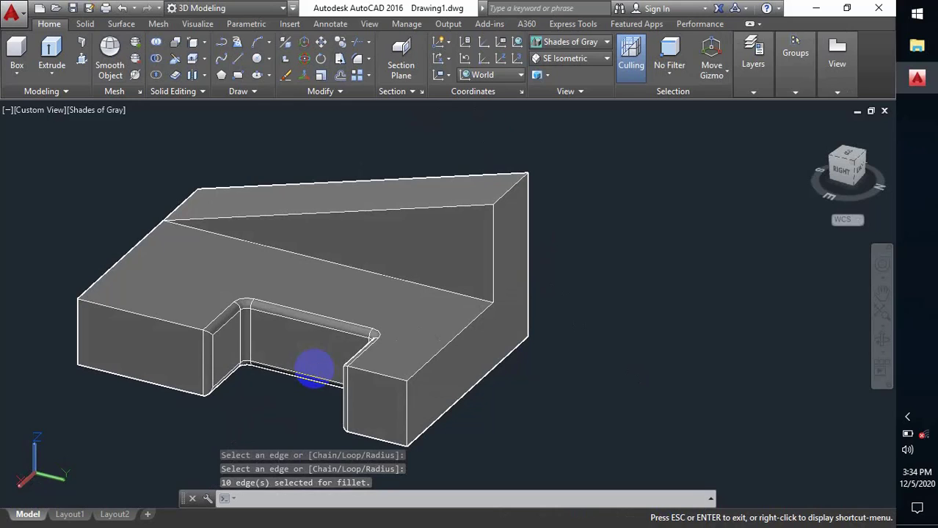
pyautogui.press('Return')
pyautogui.keyDown('shift'); pyautogui.moveTo(383, 360); pyautogui.dragTo(527, 367, button='middle'); pyautogui.keyUp('shift')
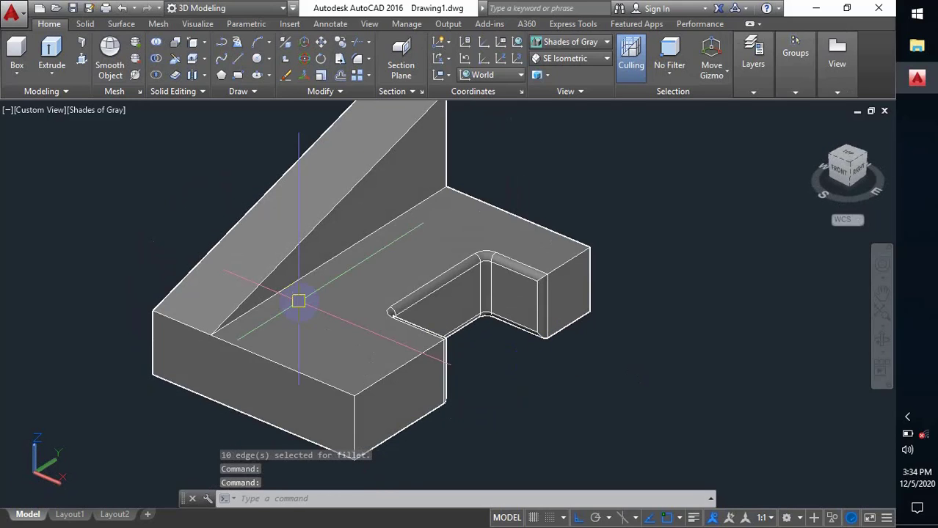
pyautogui.keyDown('shift'); pyautogui.moveTo(299, 301); pyautogui.dragTo(343, 261, button='middle'); pyautogui.keyUp('shift')
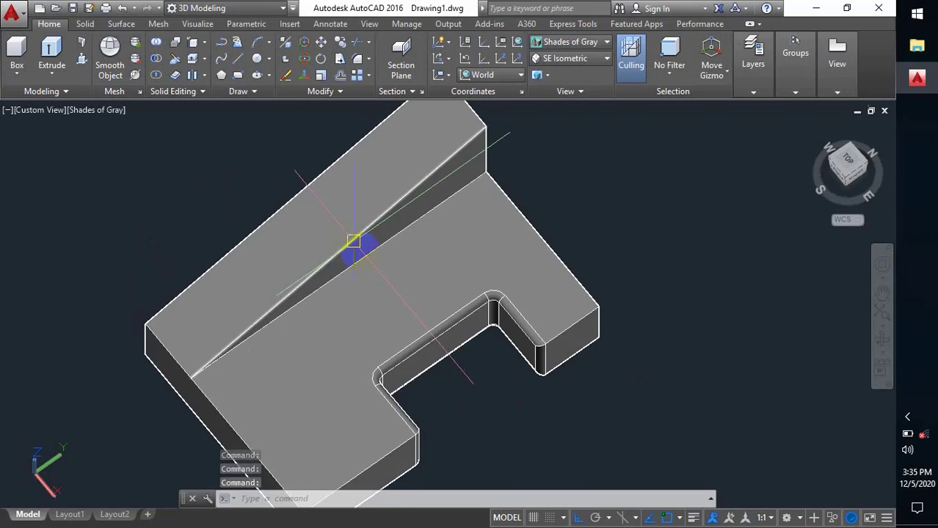
pyautogui.write('f')
pyautogui.press('Return')
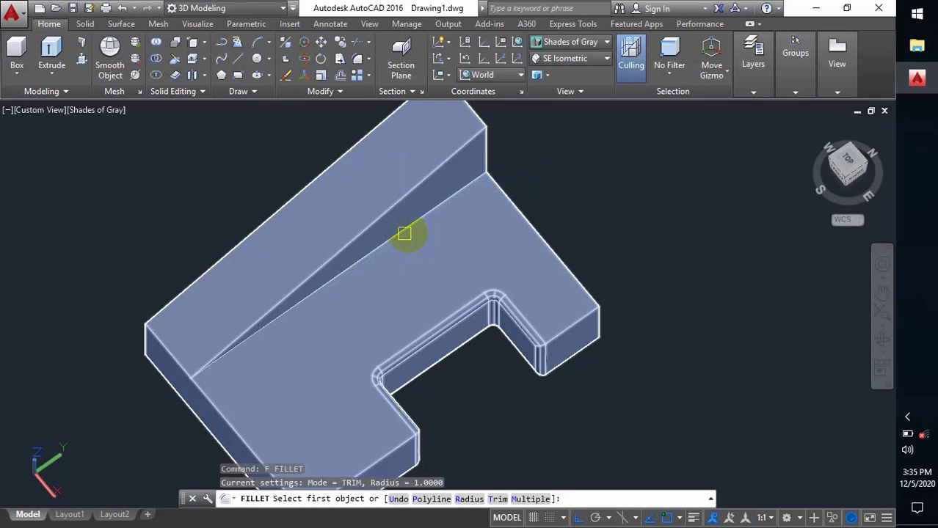
pyautogui.keyDown('shift'); pyautogui.moveTo(383, 310); pyautogui.dragTo(390, 212, button='middle'); pyautogui.keyUp('shift')
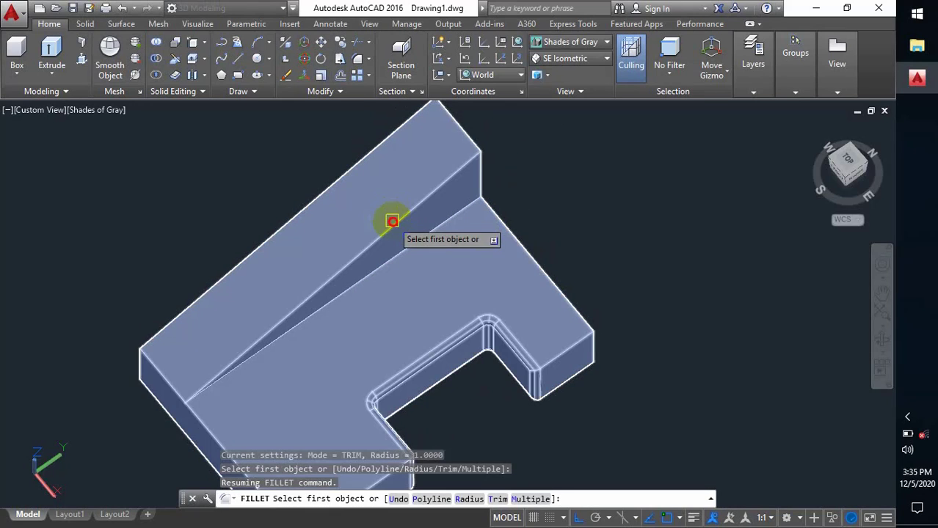
pyautogui.click(392, 221)
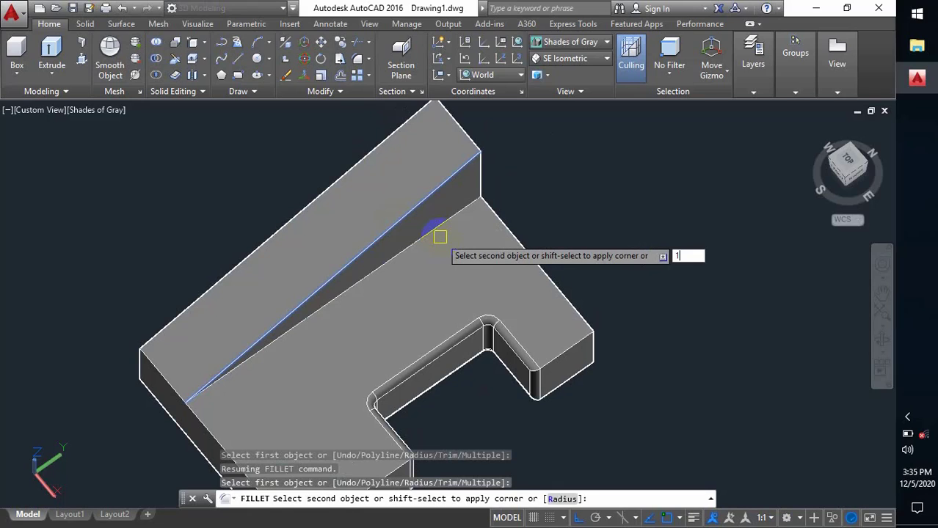
pyautogui.write('1')
pyautogui.press('Return')
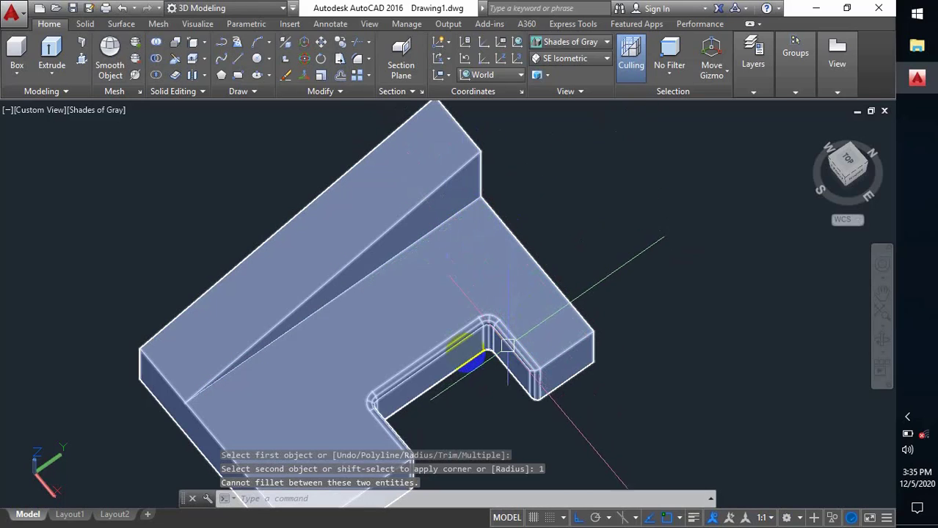
# - Start another Fillet with radius 1 on the inner vertical edge at the back wall's tall end
pyautogui.keyDown('shift'); pyautogui.moveTo(506, 345); pyautogui.dragTo(449, 293, button='middle'); pyautogui.keyUp('shift')
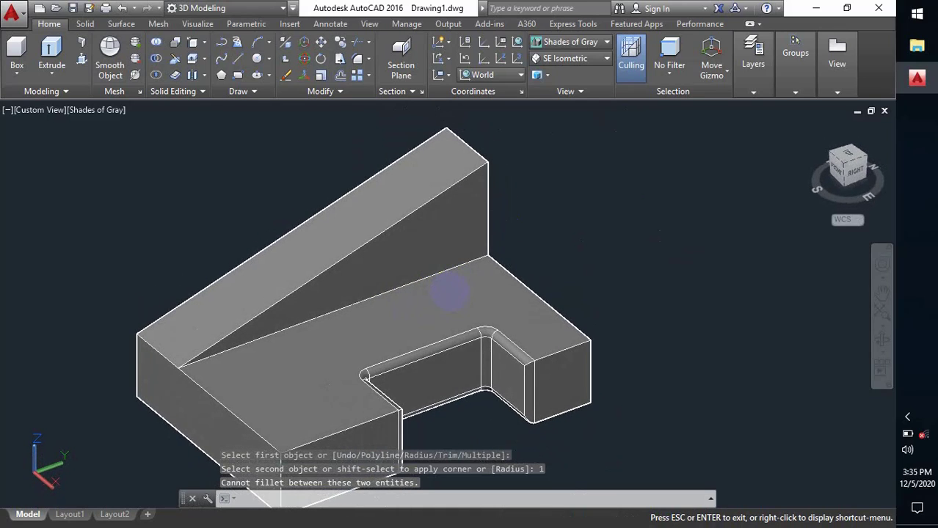
pyautogui.press('Return')
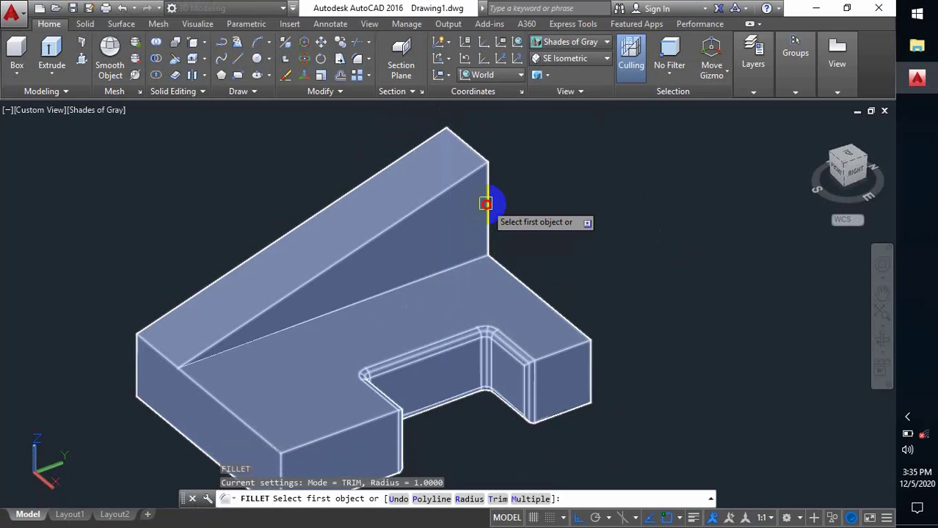
pyautogui.click(485, 203)
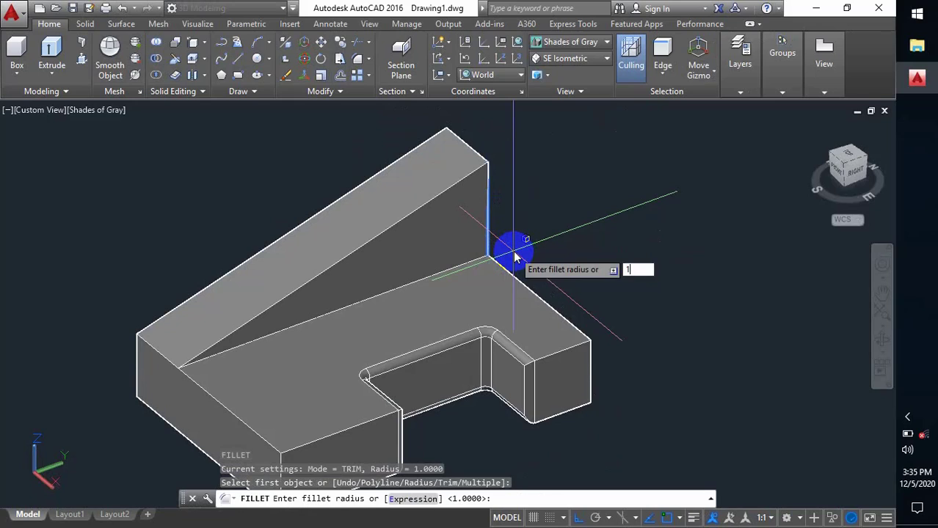
pyautogui.press('Return')
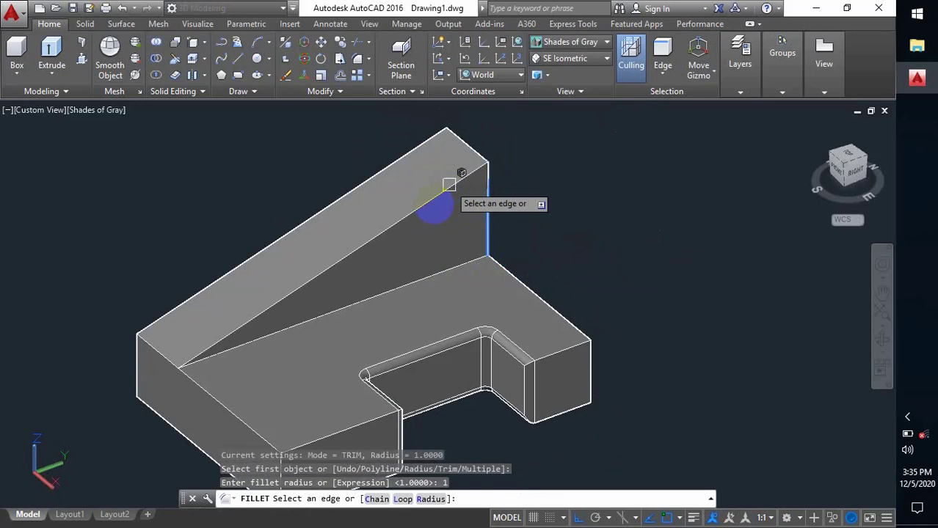
pyautogui.click(401, 213)
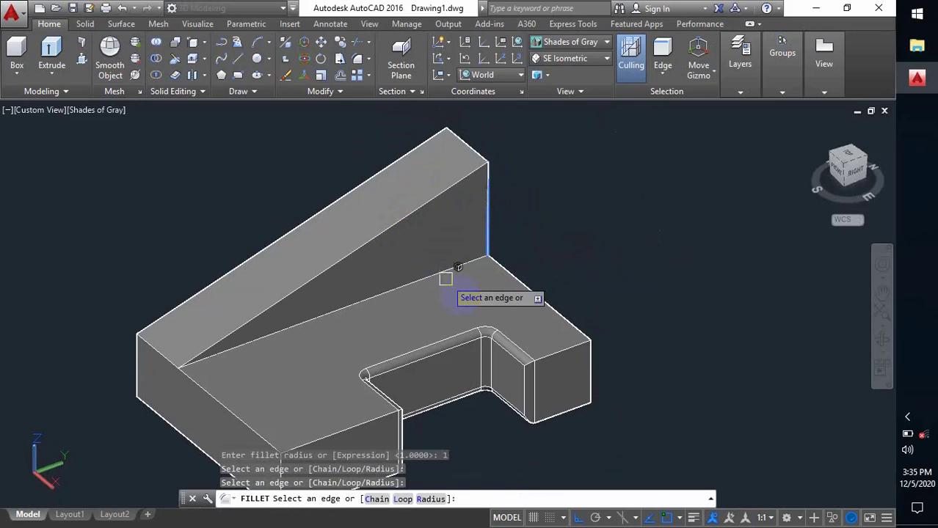
# - Add the remaining outline edges of the L-shaped end face at the wall's tall end and apply the fillet
pyautogui.keyDown('shift'); pyautogui.moveTo(446, 301); pyautogui.dragTo(360, 278, button='middle'); pyautogui.keyUp('shift')
pyautogui.click(519, 306)
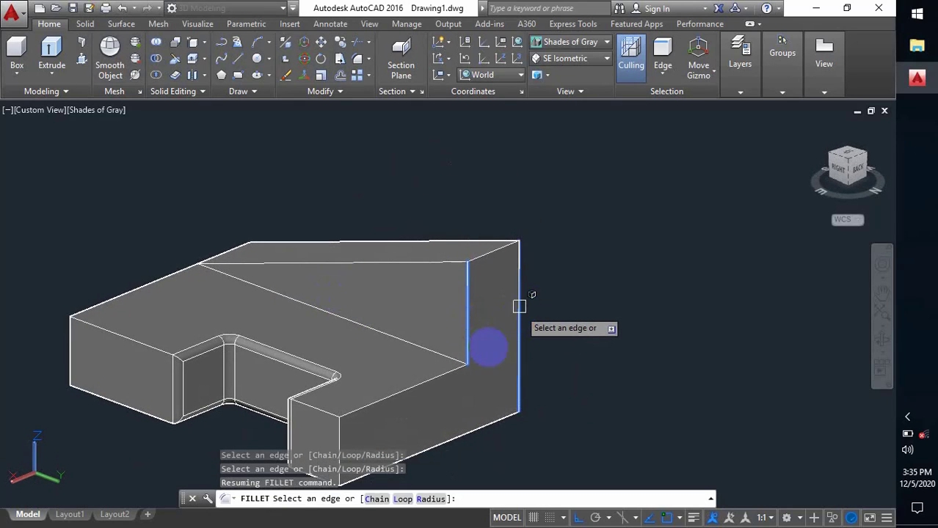
pyautogui.click(417, 385)
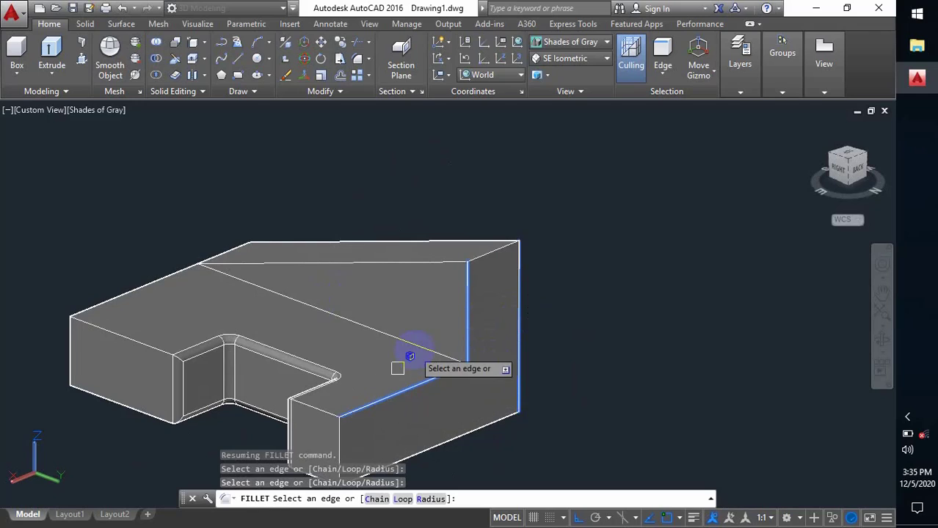
pyautogui.click(418, 347)
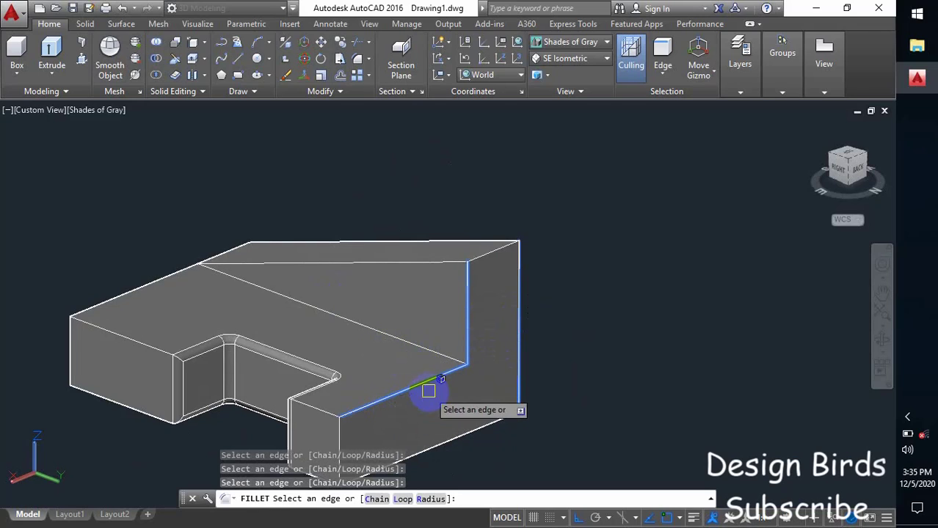
pyautogui.click(492, 253)
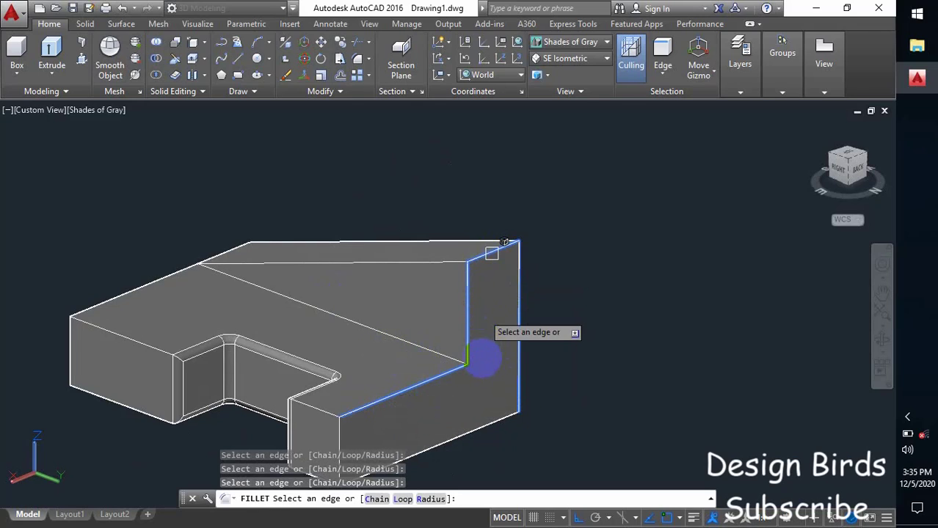
pyautogui.moveTo(482, 351); pyautogui.dragTo(495, 285, button='middle')
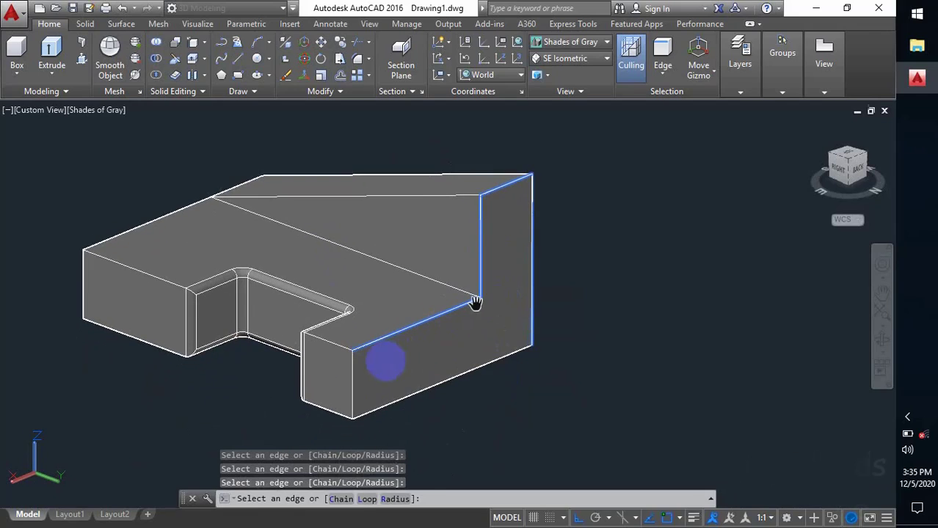
pyautogui.click(352, 376)
pyautogui.click(401, 394)
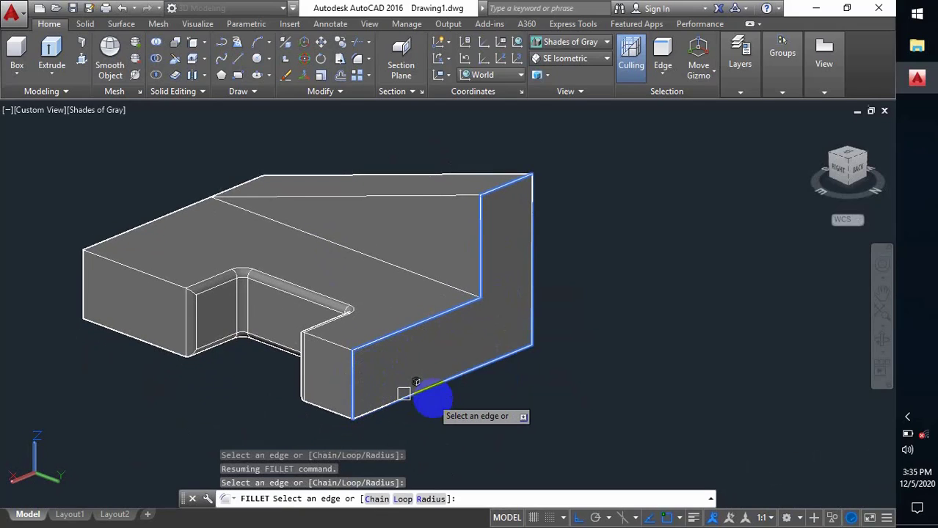
pyautogui.rightClick(487, 342)
pyautogui.keyDown('shift'); pyautogui.moveTo(385, 340); pyautogui.dragTo(427, 341, button='middle'); pyautogui.keyUp('shift')
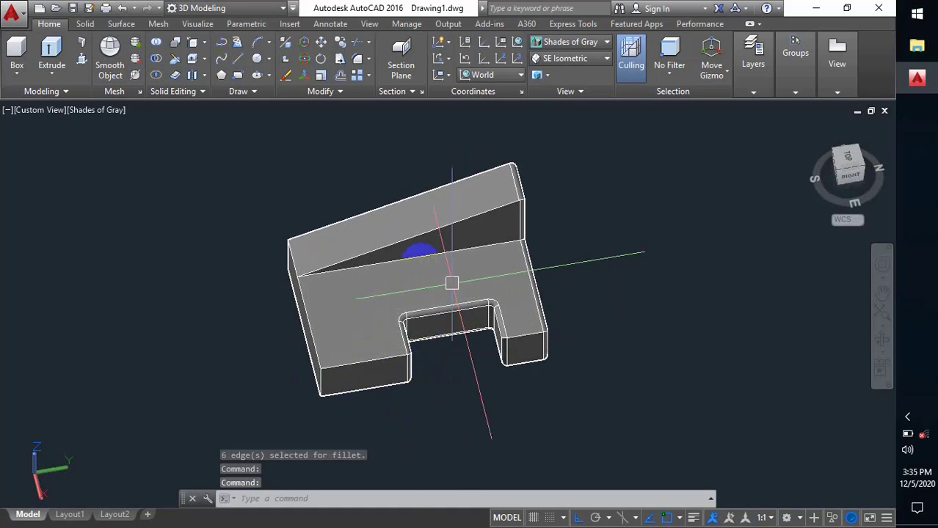
pyautogui.scroll(2, 387, 309)
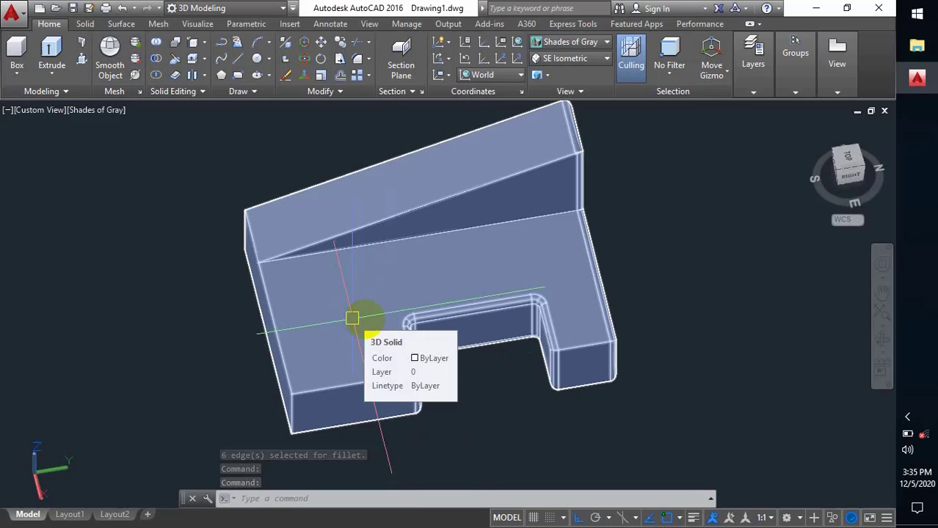
pyautogui.click(787, 65)
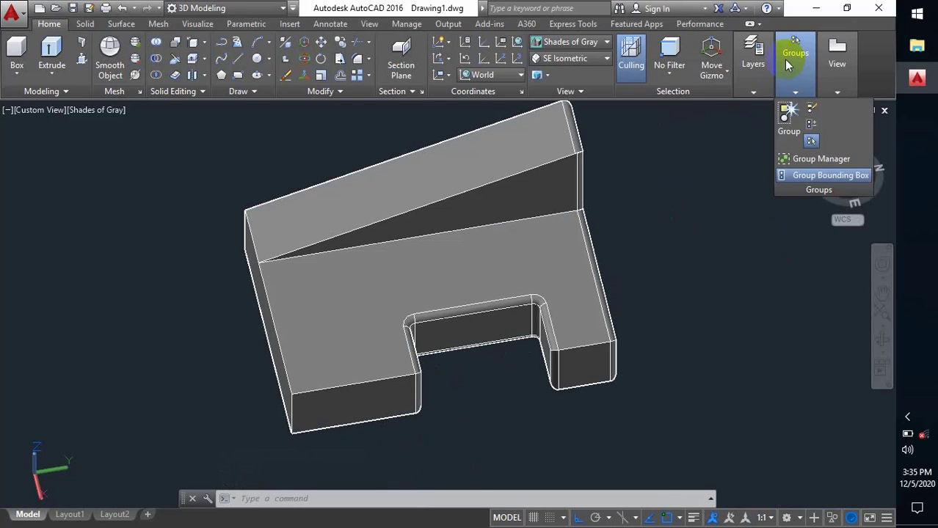